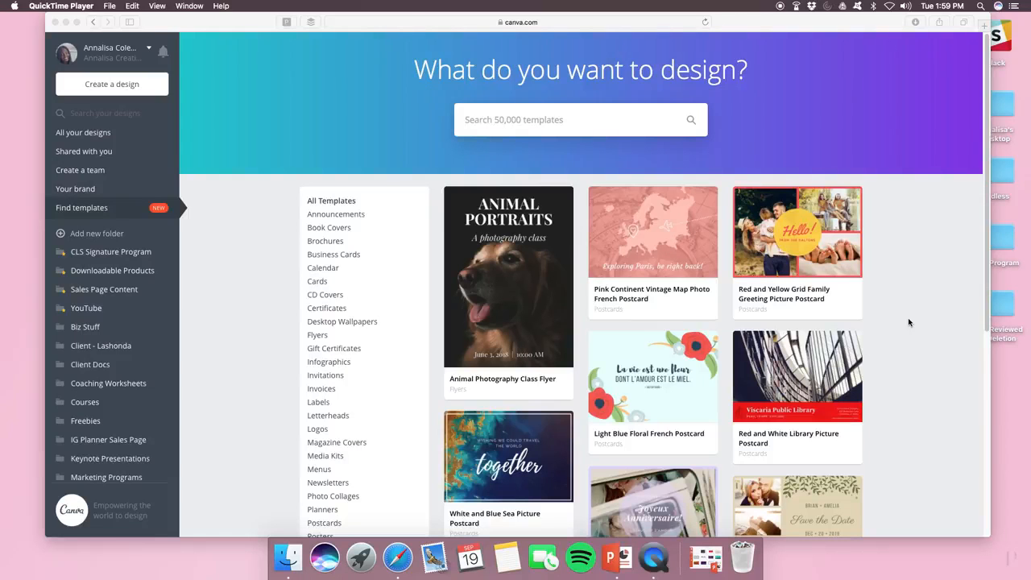
Step: Expand the Logos category in the template list and open its Beauty logo templates
scroll(362, 318, "down", 5)
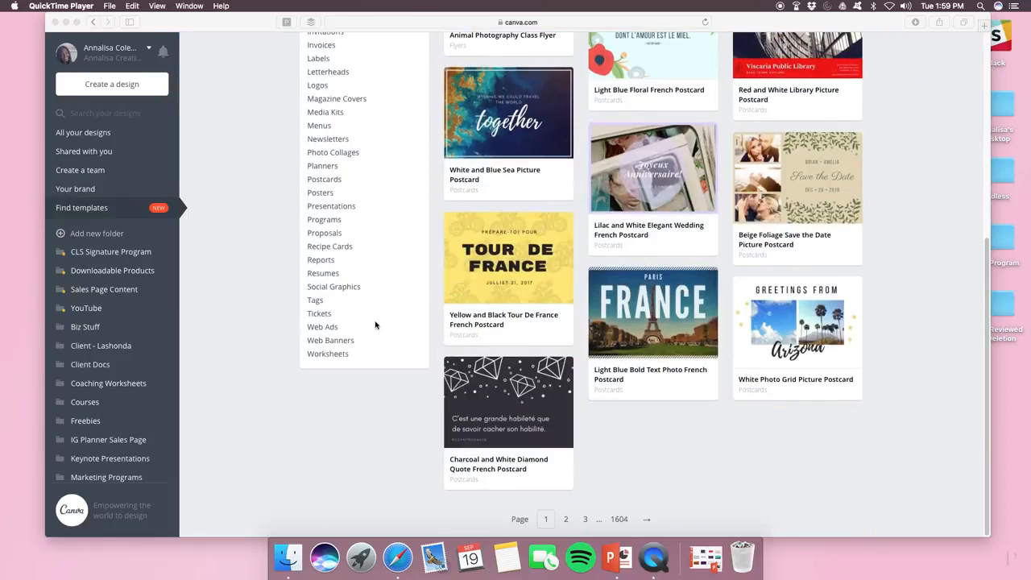
scroll(377, 315, "up", 3)
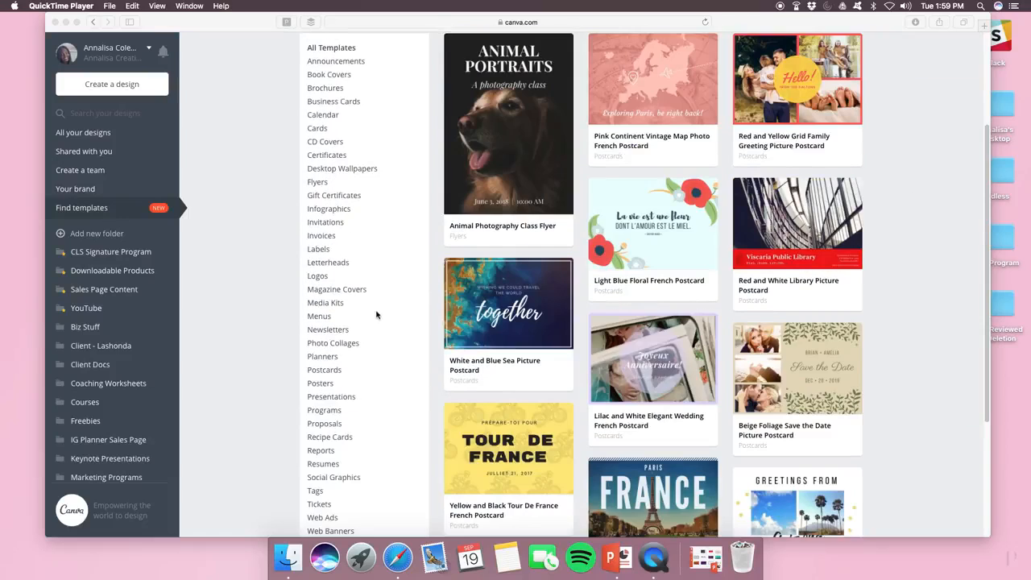
left_click(322, 280)
left_click(322, 278)
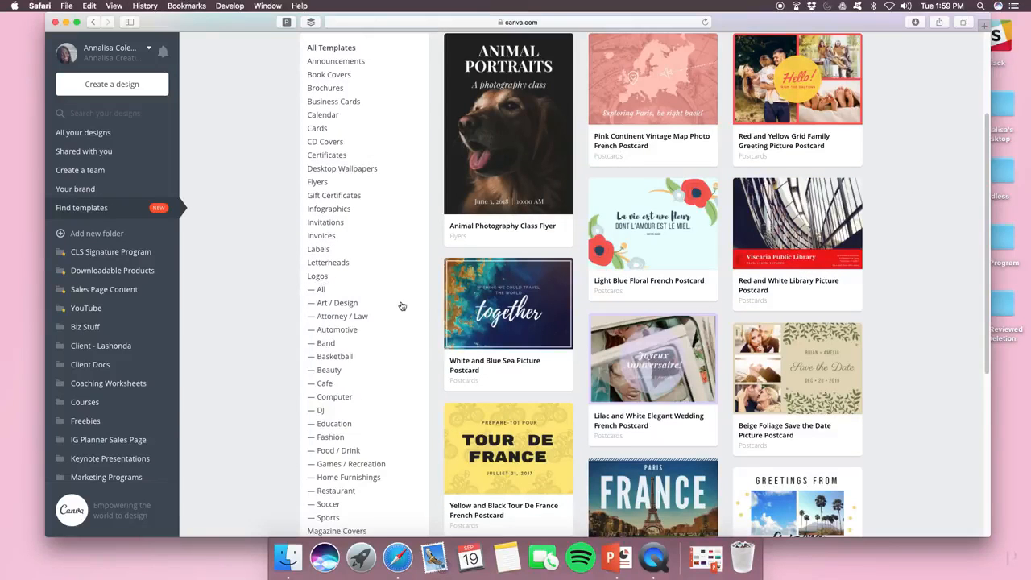
scroll(401, 304, "down", 2)
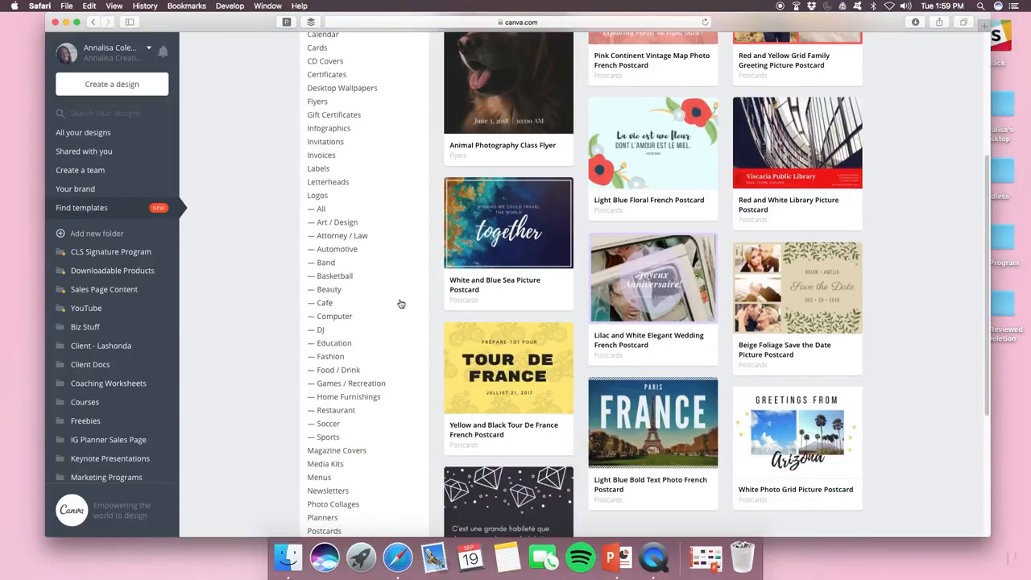
left_click(329, 289)
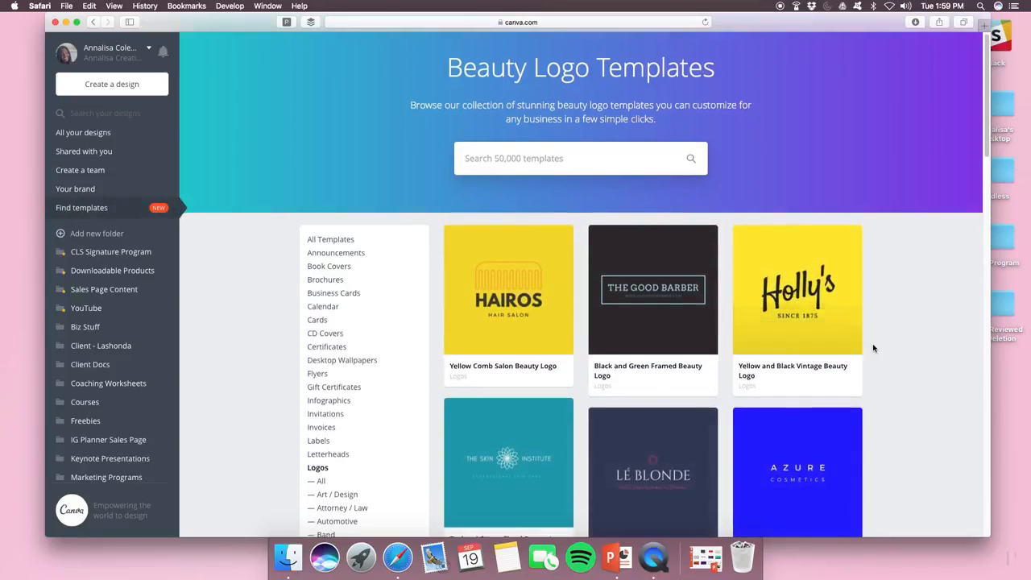
Step: Find the White and Pink Strikeout Cosmetics Beauty Logo template and open it for editing
scroll(871, 348, "down", 5)
scroll(872, 348, "down", 7)
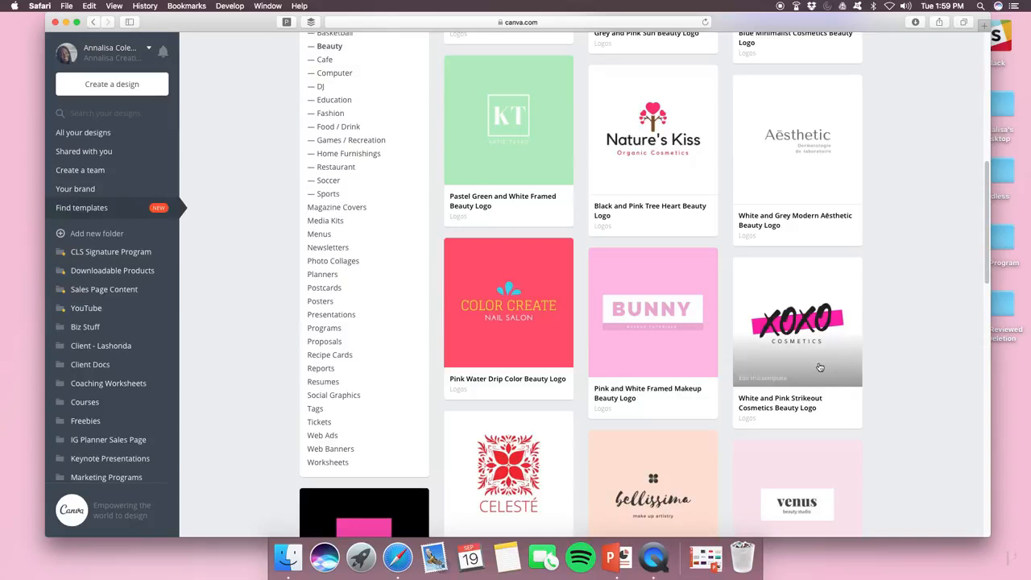
left_click(843, 348)
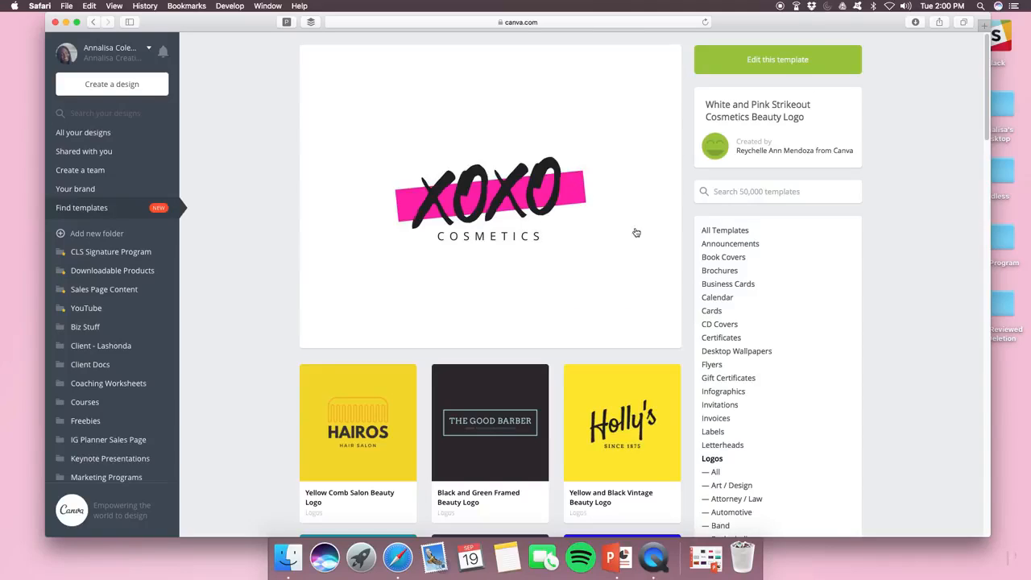
left_click(801, 59)
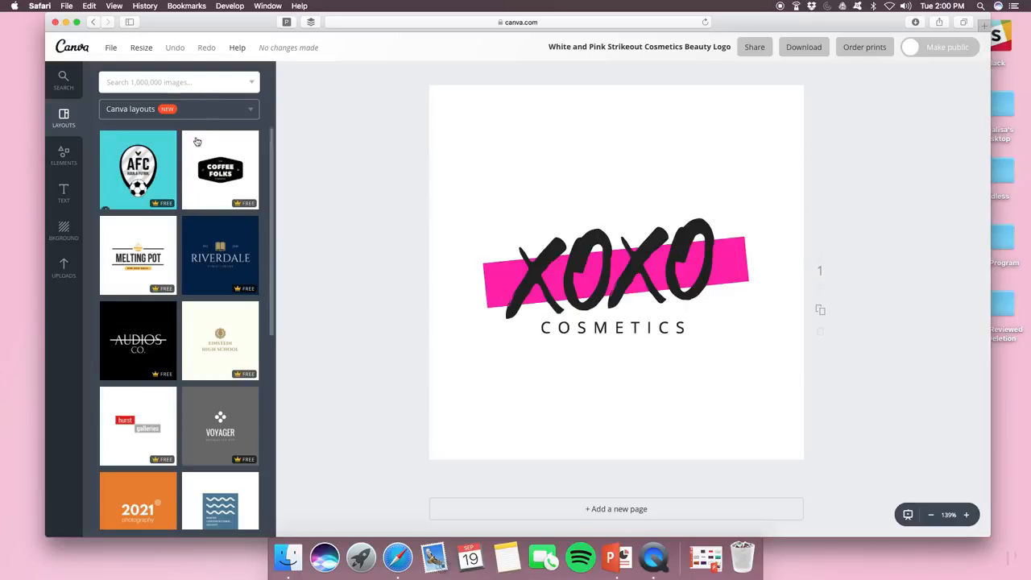
scroll(221, 272, "down", 5)
scroll(222, 274, "down", 10)
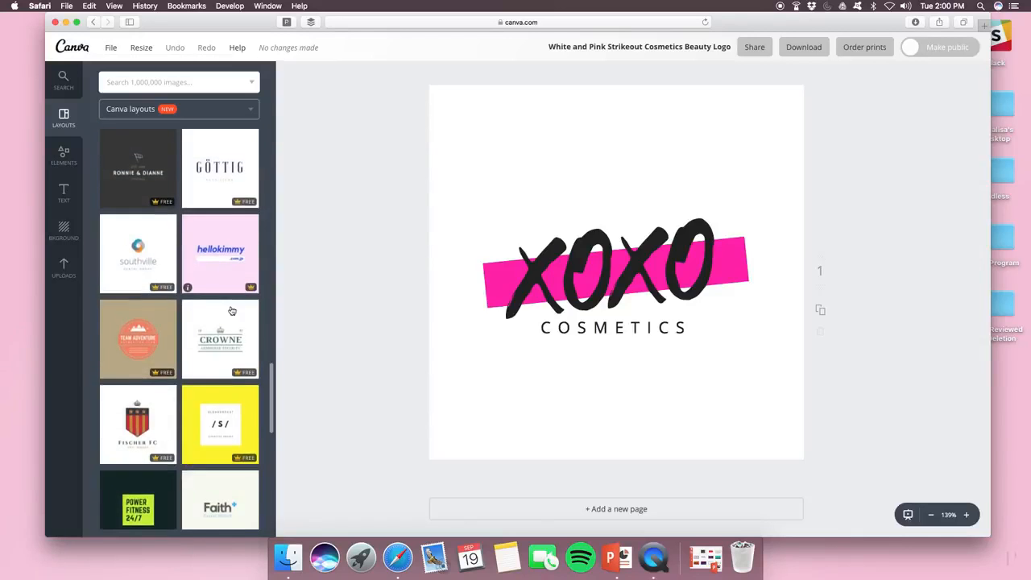
scroll(230, 306, "up", 10)
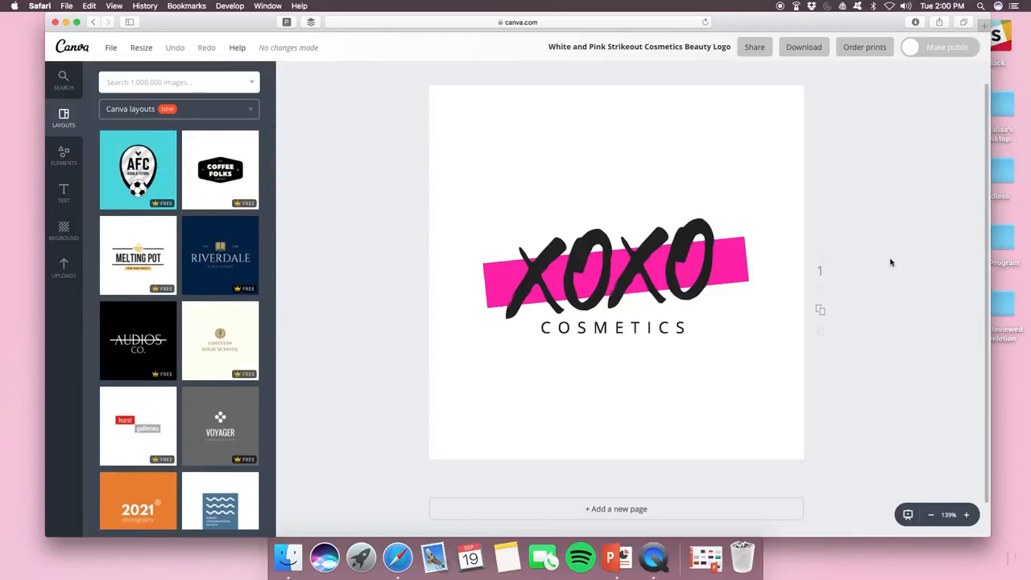
Step: Ungroup the elements of the XOXO Cosmetics logo and shift the XOXO text slightly to the left
left_click(620, 258)
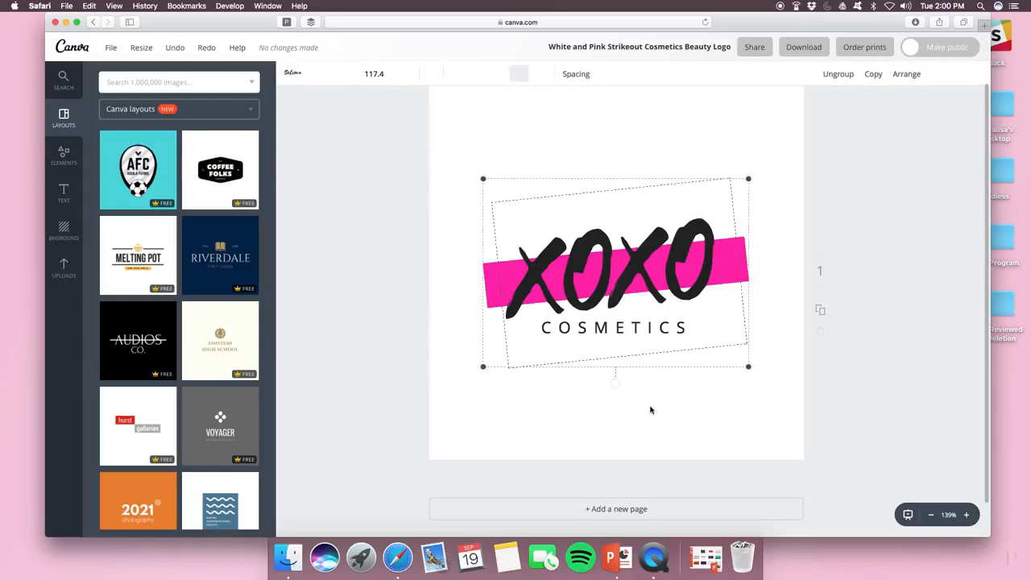
left_click(840, 75)
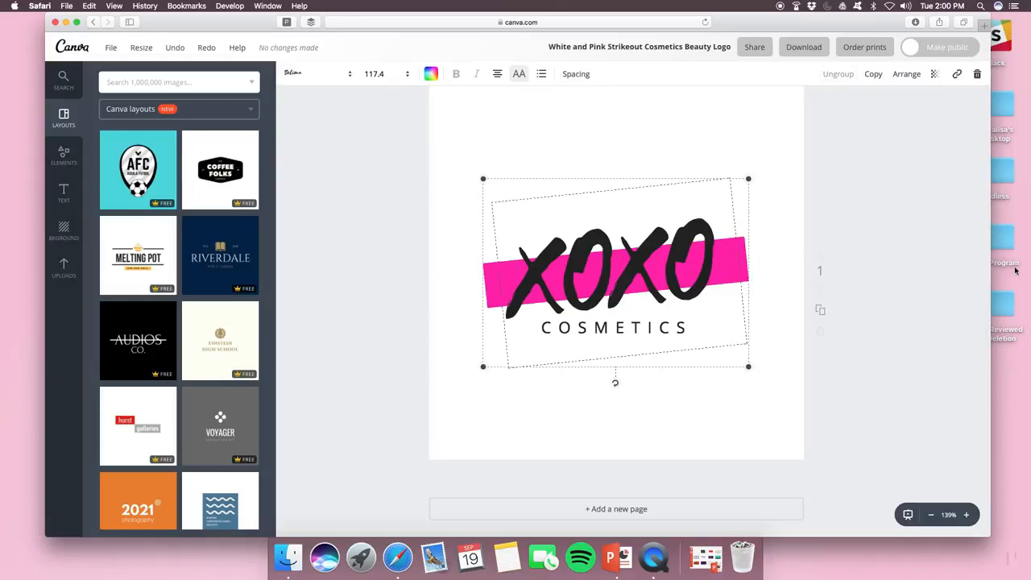
left_click(893, 290)
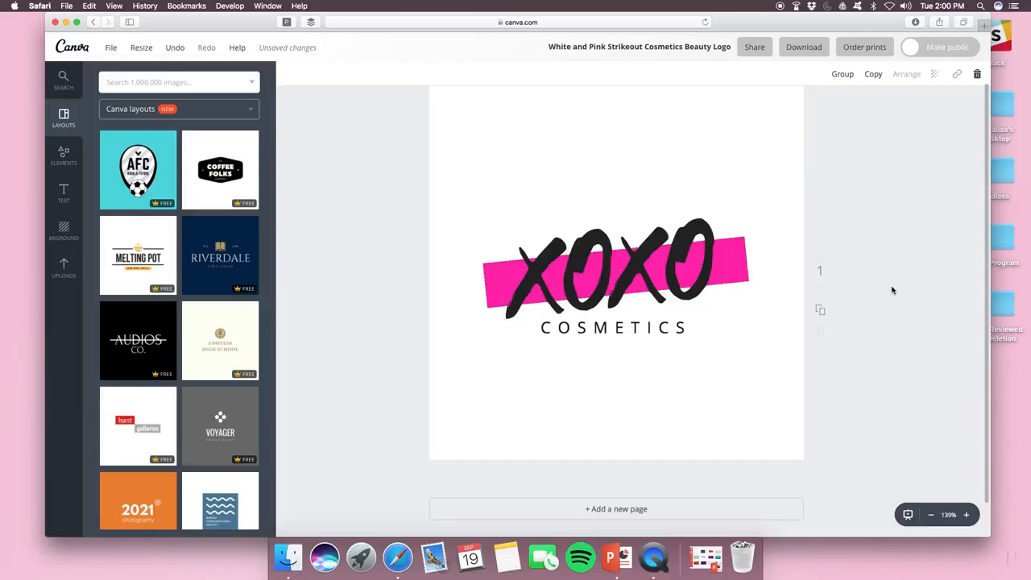
left_click(643, 265)
mouse_move(690, 351)
left_mouse_down()
mouse_move(684, 329)
mouse_move(688, 355)
left_mouse_up()
left_click(846, 403)
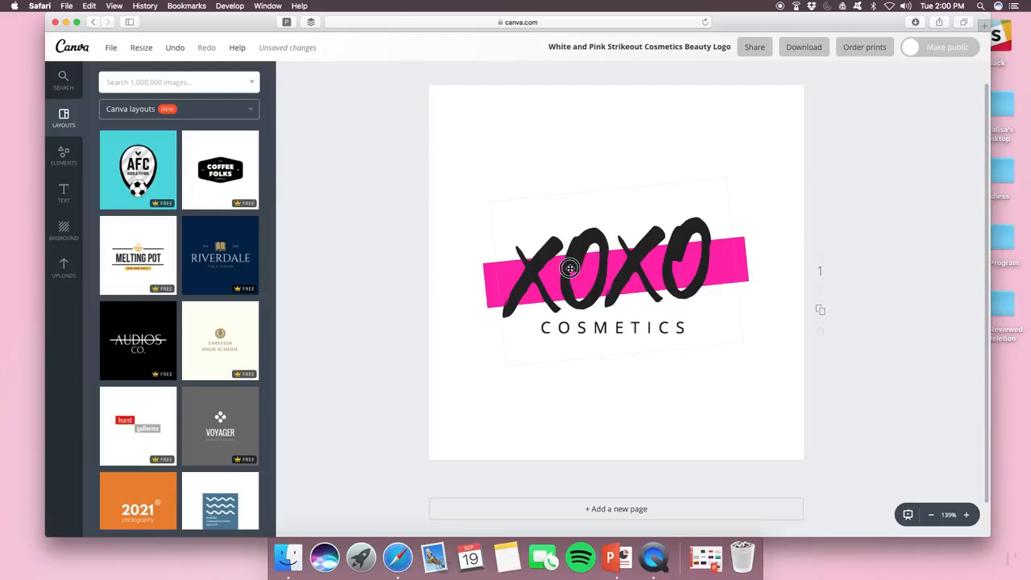
Step: Change the font of the XOXO text to the last of the uploaded fonts, the thin brush script
double_click(569, 269)
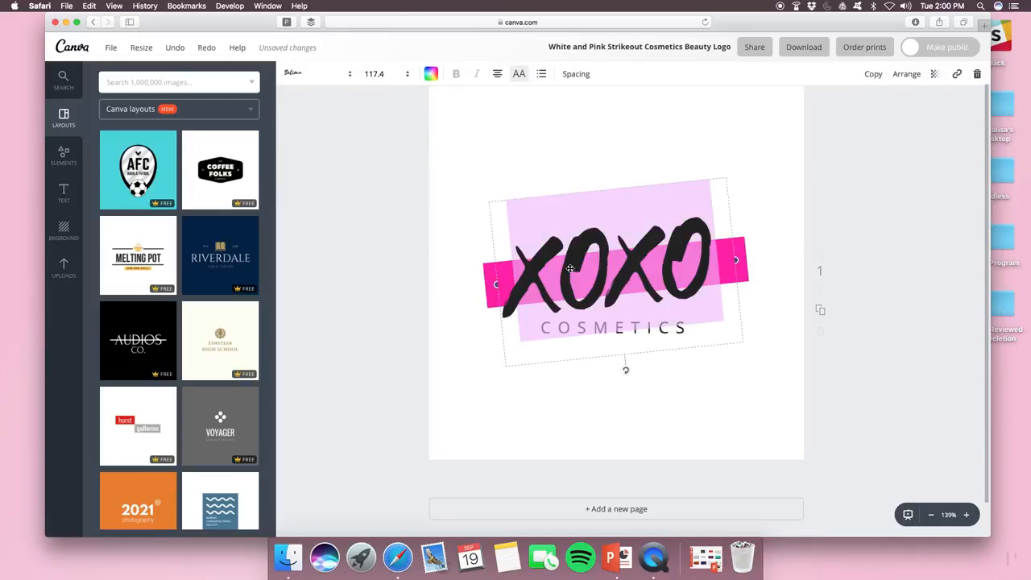
left_click(331, 81)
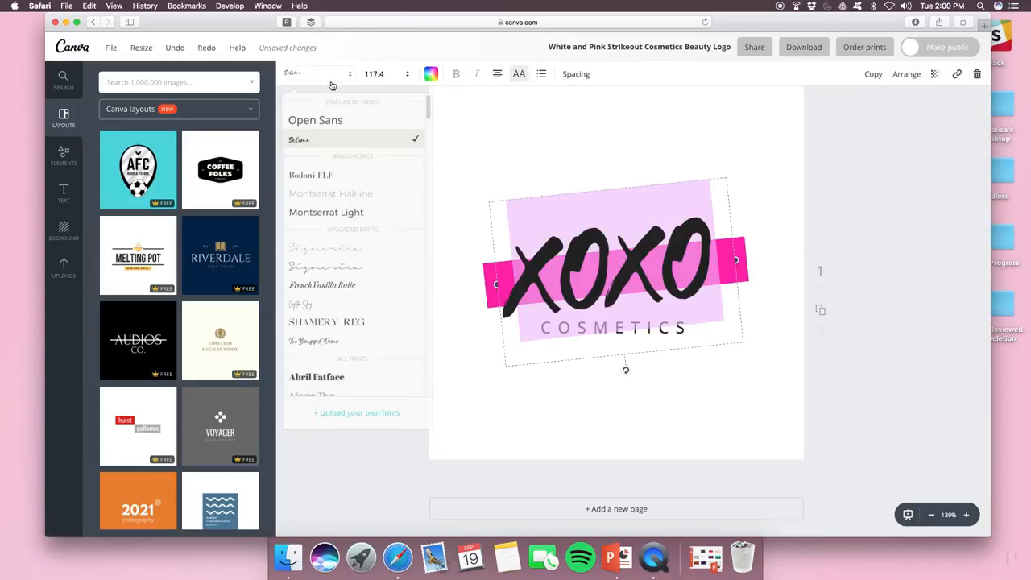
left_click(331, 82)
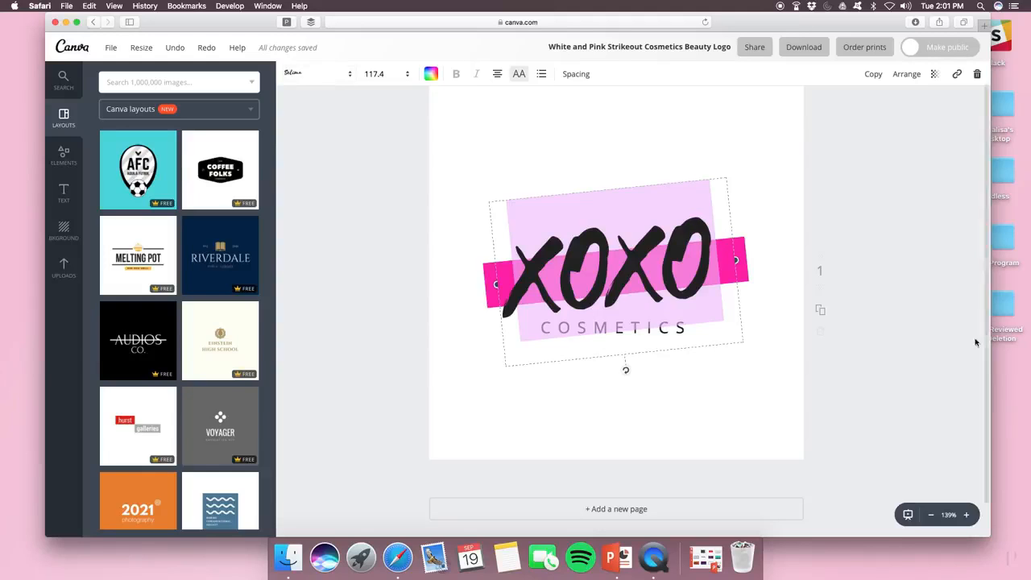
left_click(629, 263)
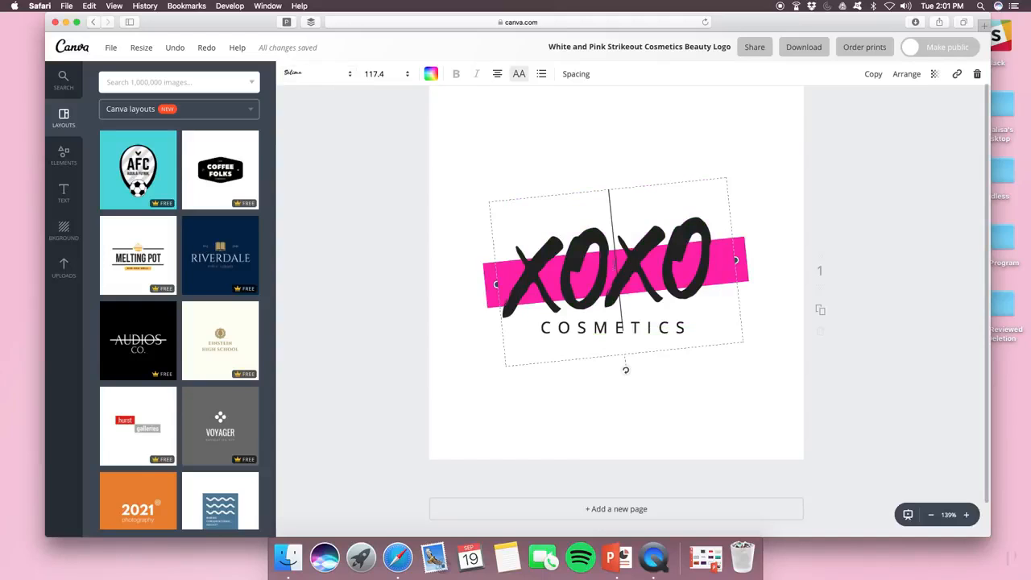
double_click(615, 263)
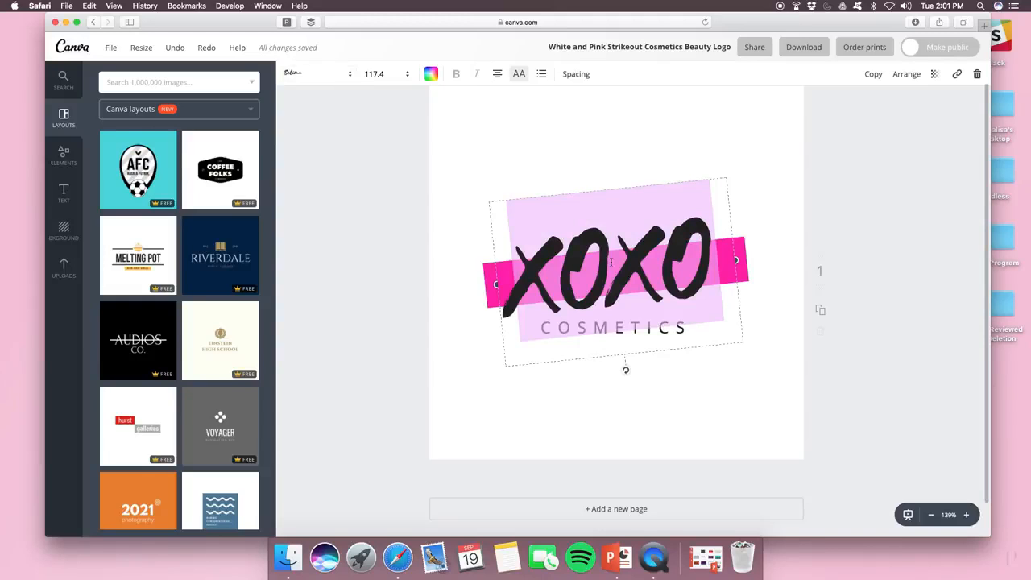
left_click(319, 74)
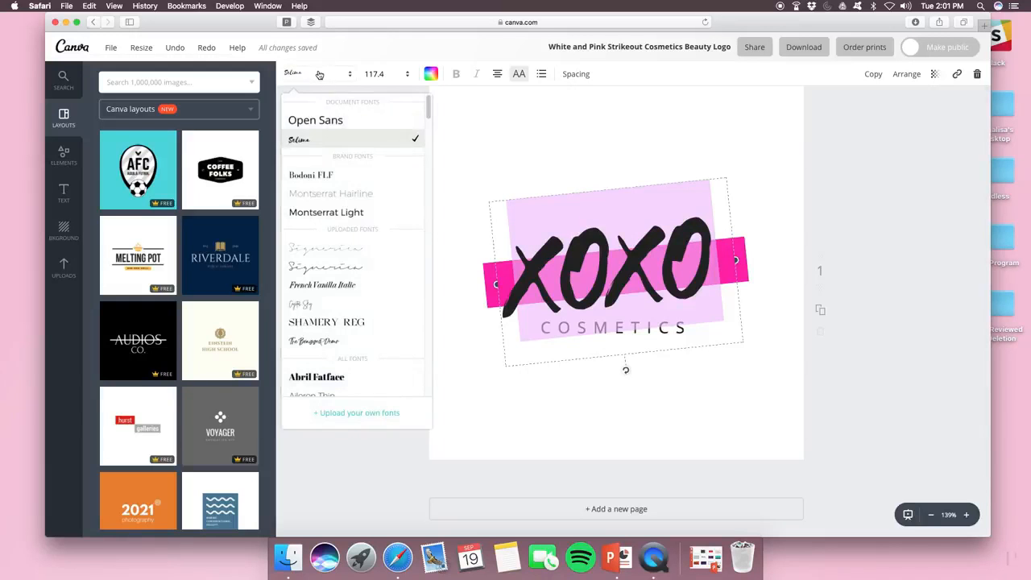
left_click(322, 342)
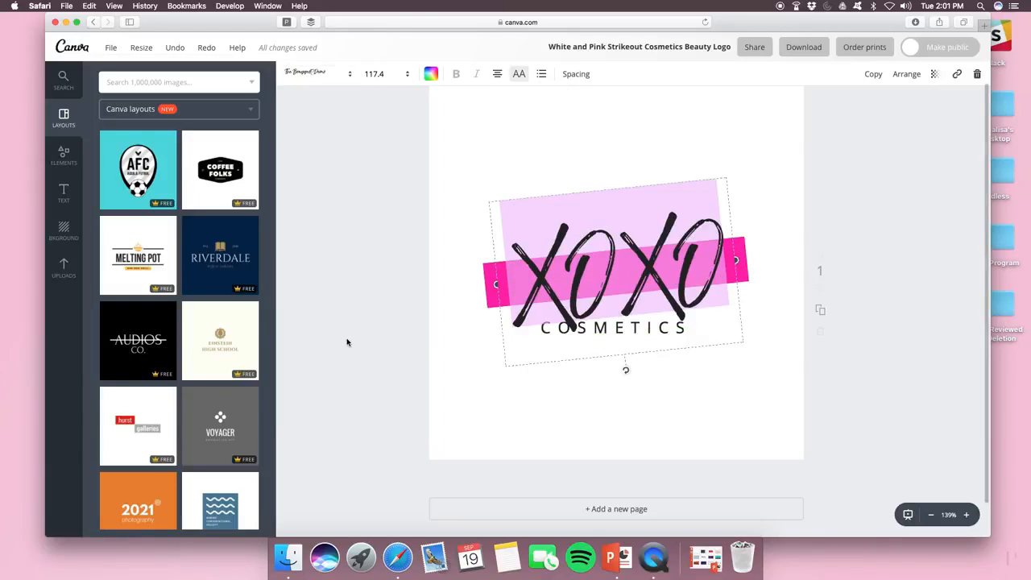
Step: Move the XOXO text slightly up and the COSMETICS text slightly down to separate the two lines
left_click(864, 420)
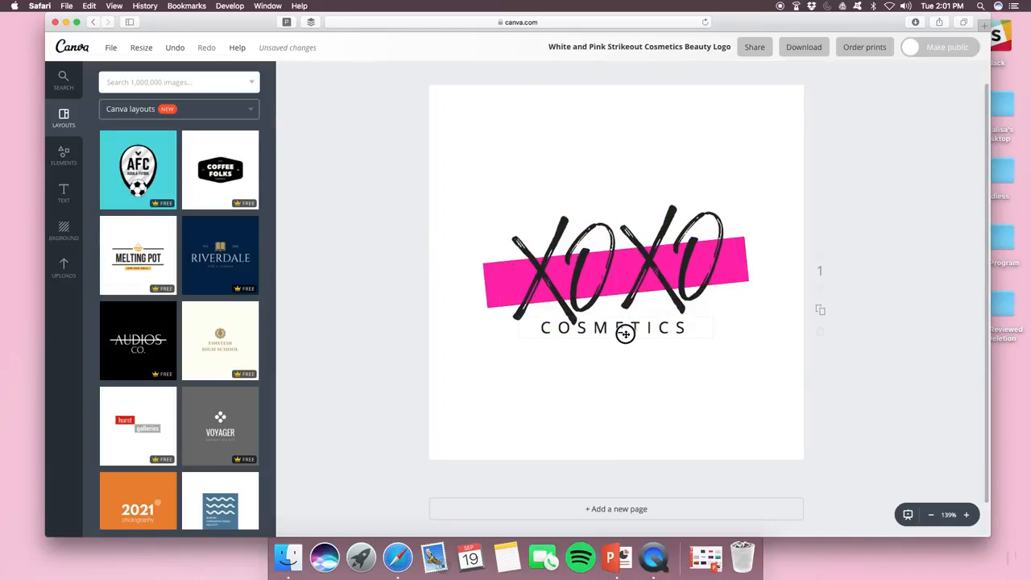
left_click_drag(626, 333, 626, 351)
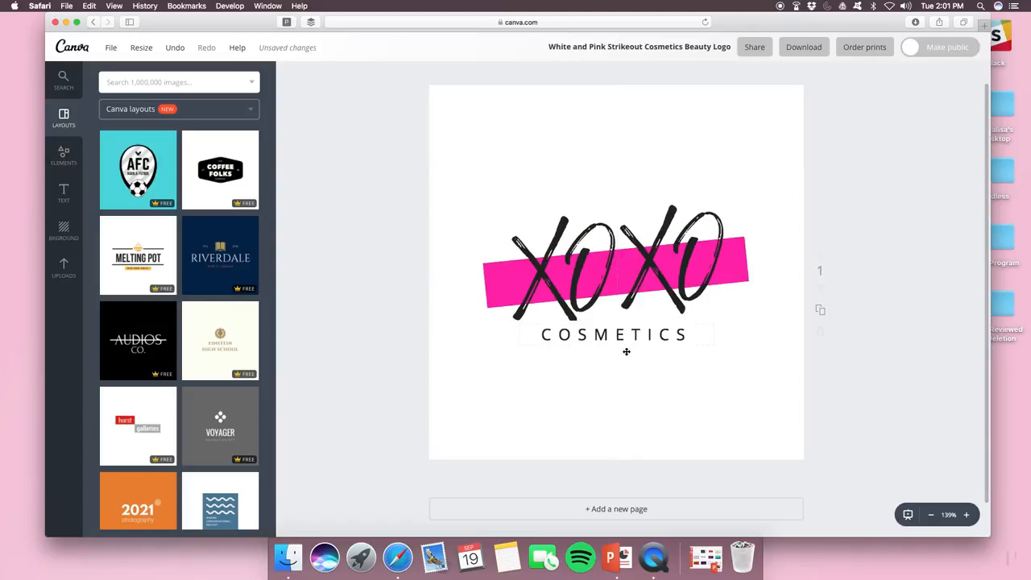
left_click(588, 280)
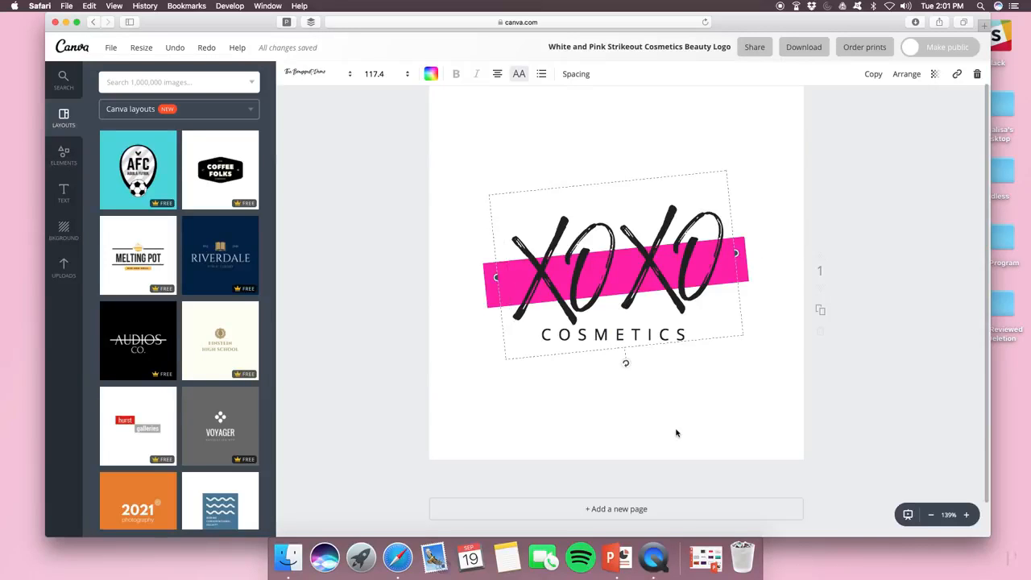
Step: Switch to PowerPoint, create a blank presentation and delete the title and subtitle placeholders from its slide
left_click(620, 559)
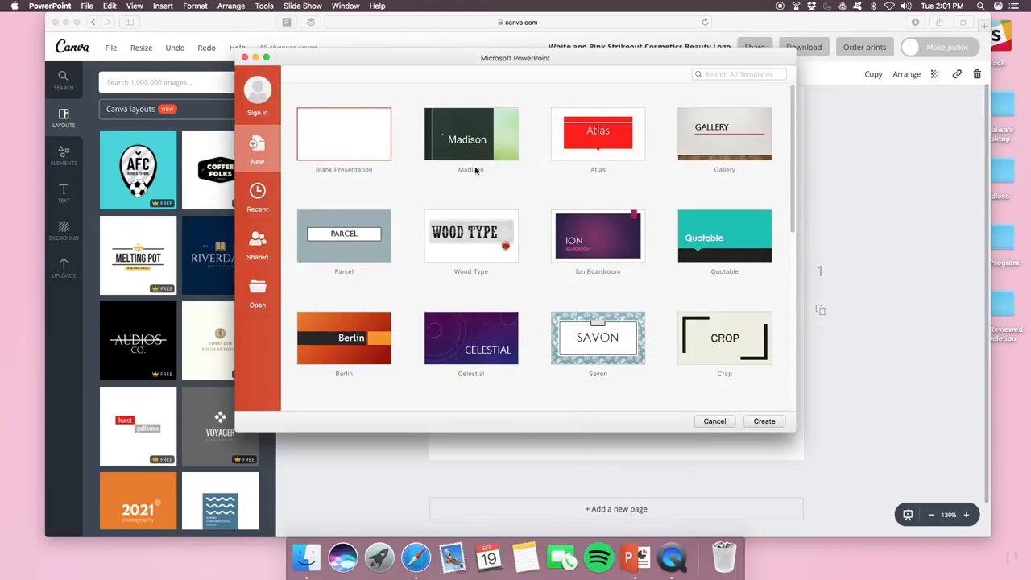
left_click(768, 423)
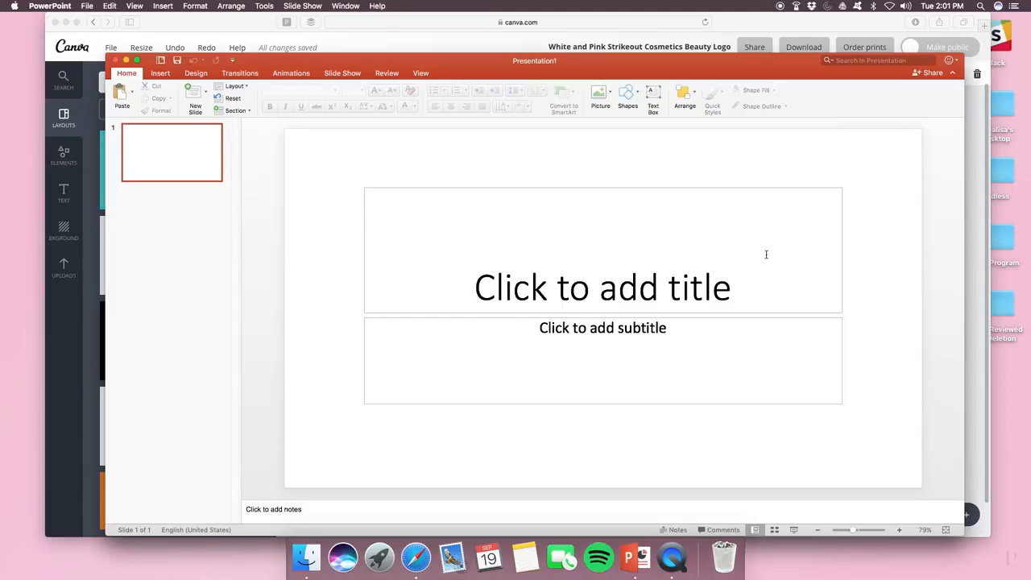
left_click(432, 216)
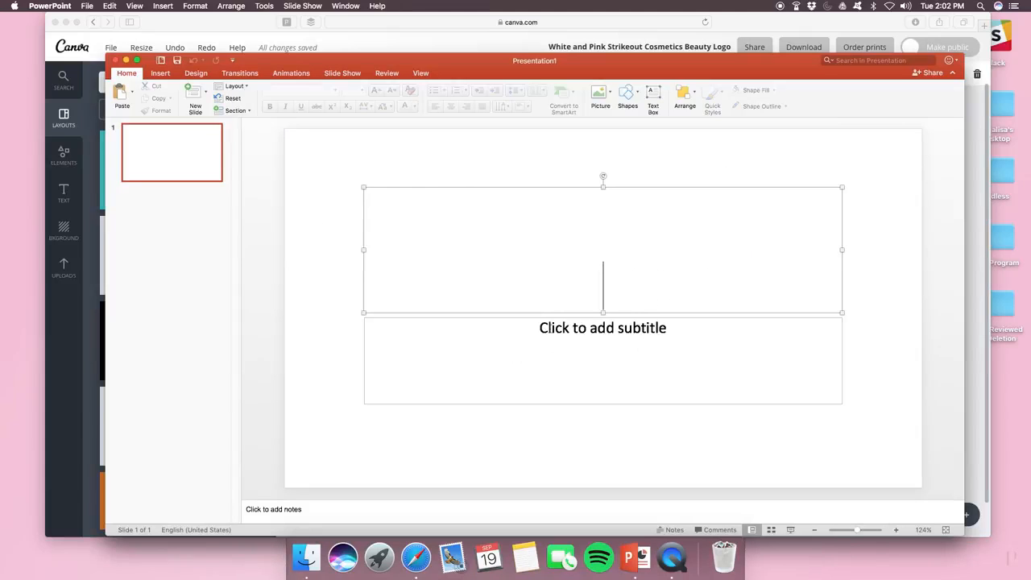
left_click(453, 188)
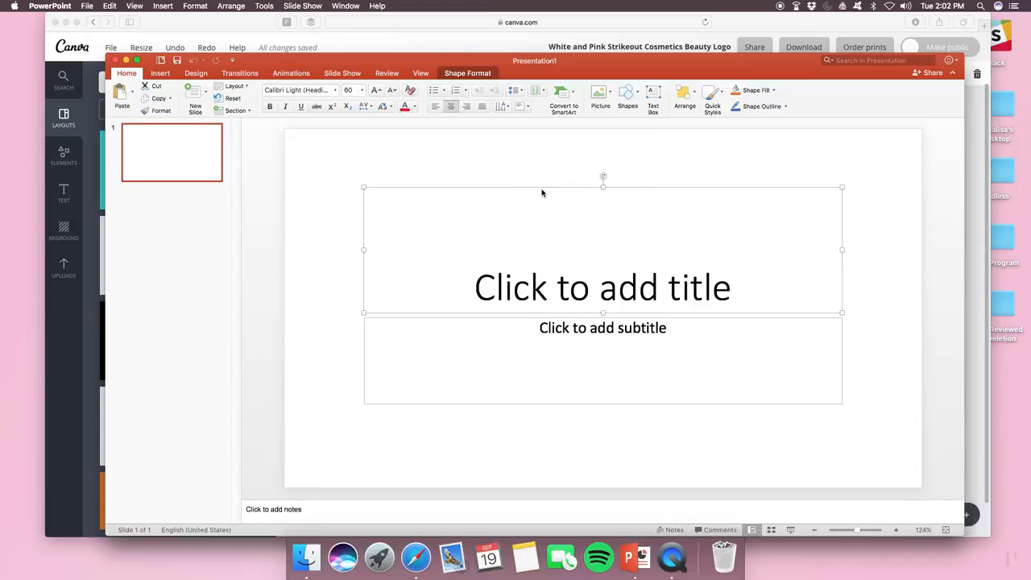
key("Delete")
left_click(575, 389)
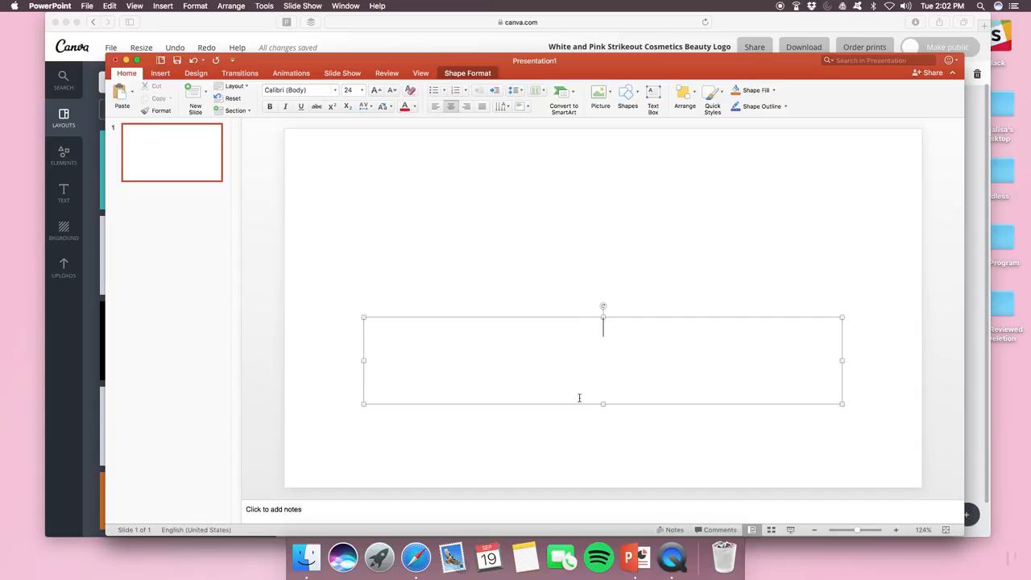
left_click(590, 319)
key("Delete")
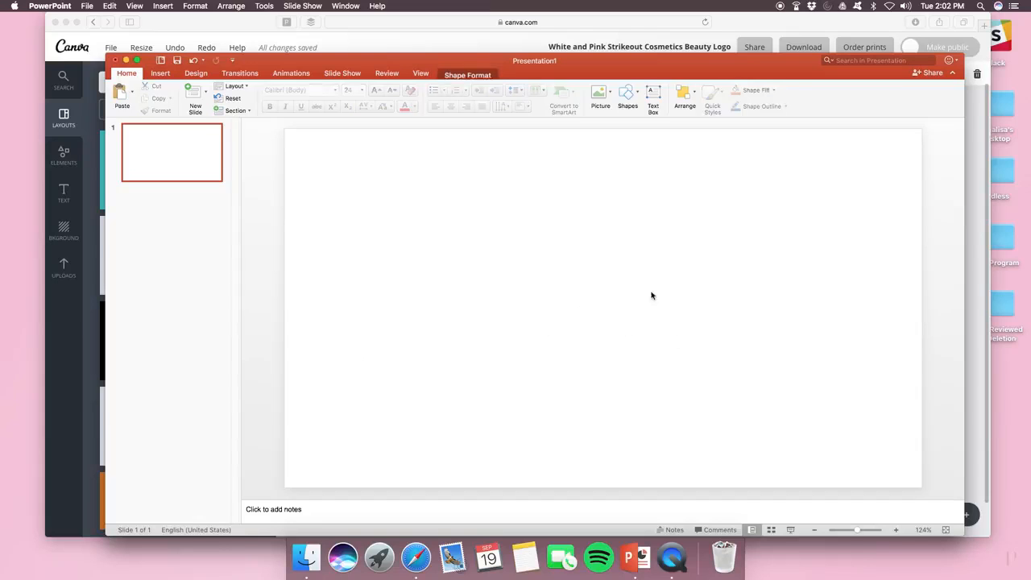
Step: Add a text box near the middle of the slide with the centered text "XOXO"
left_click(658, 96)
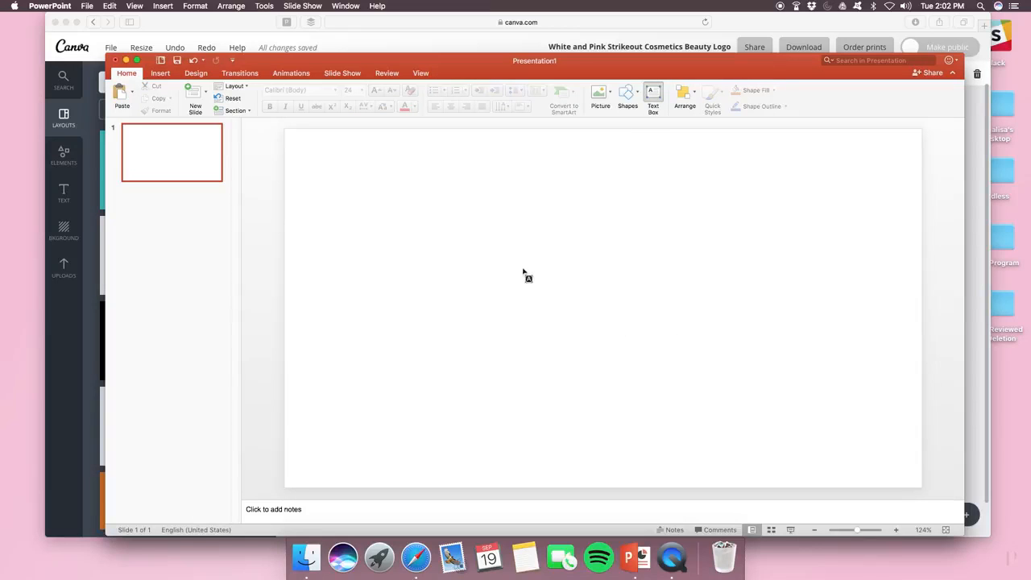
left_click_drag(511, 249, 680, 310)
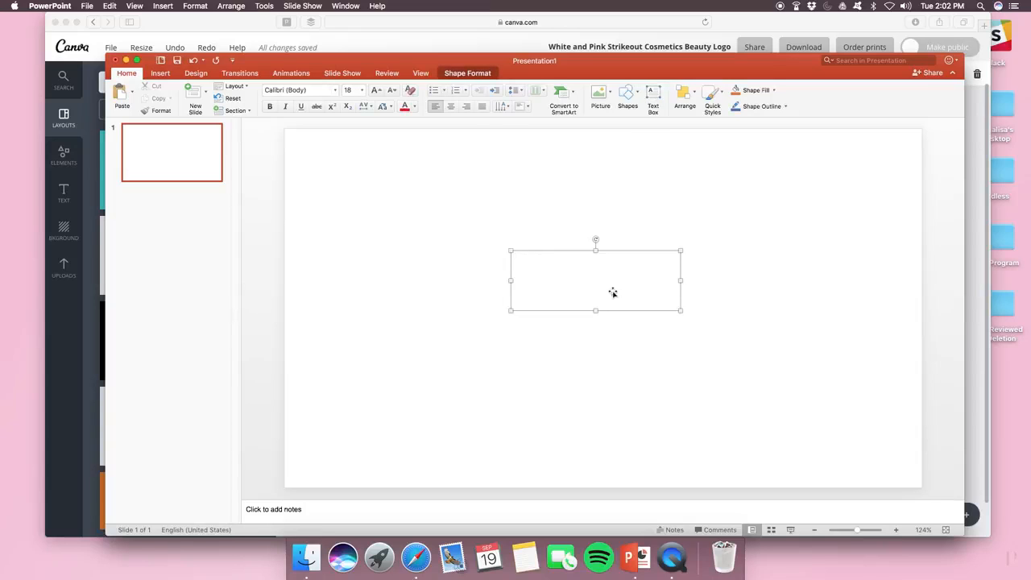
left_click(452, 107)
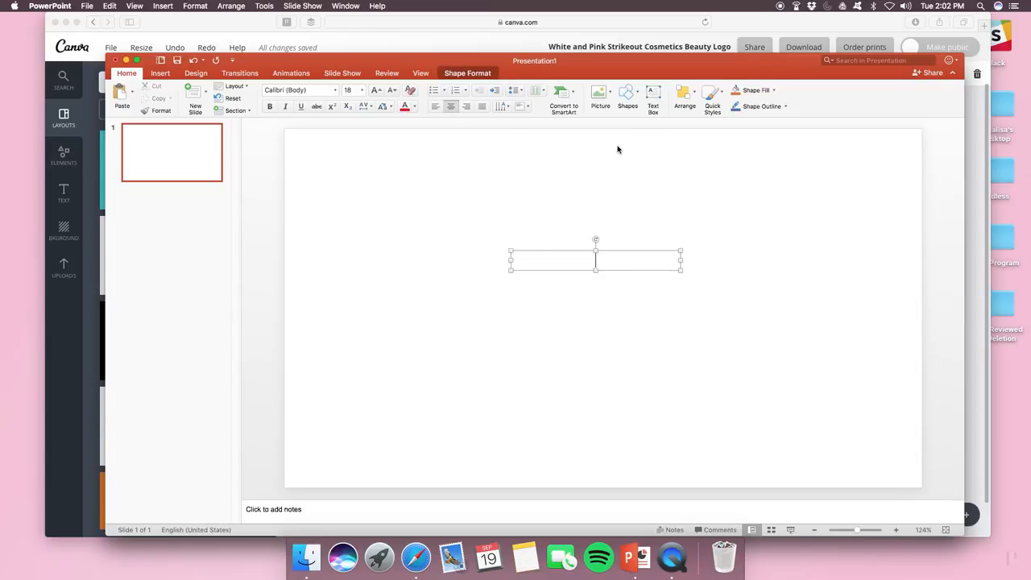
type("XOXO")
Step: Change the font of the XOXO text to The BraggestDemo
left_click(597, 263)
double_click(597, 263)
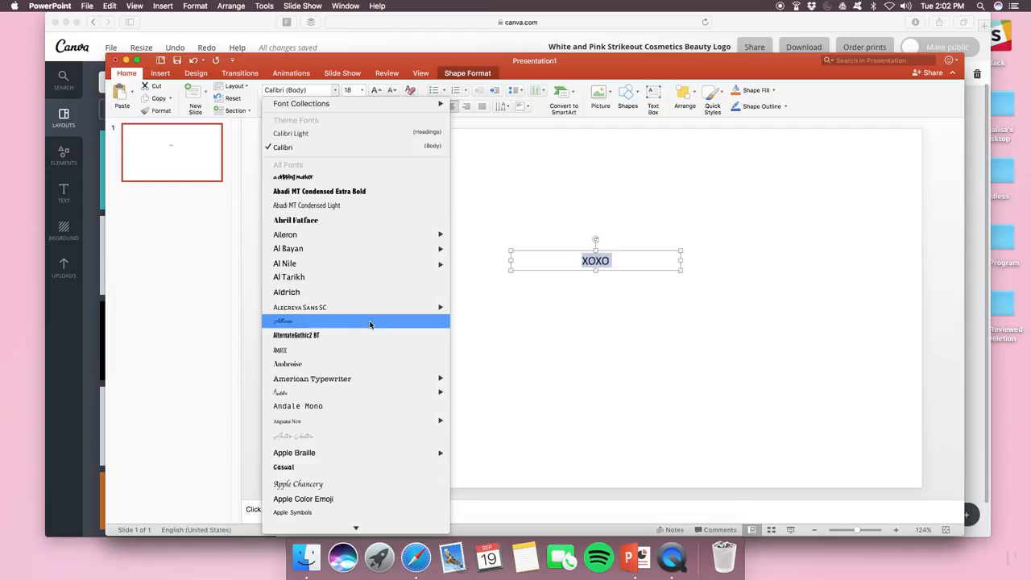
scroll(393, 379, "down", 10)
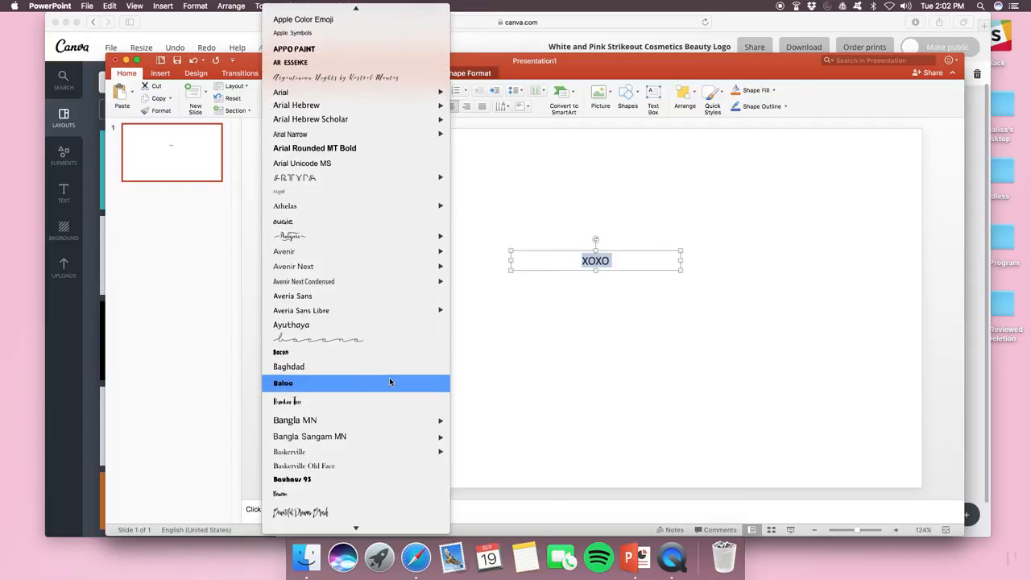
scroll(390, 381, "down", 15)
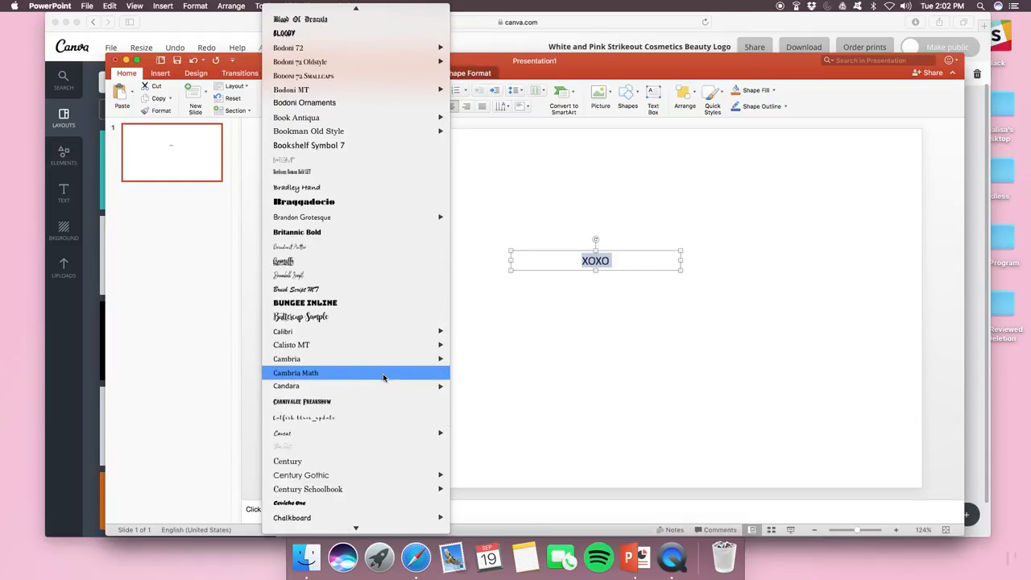
scroll(384, 379, "down", 20)
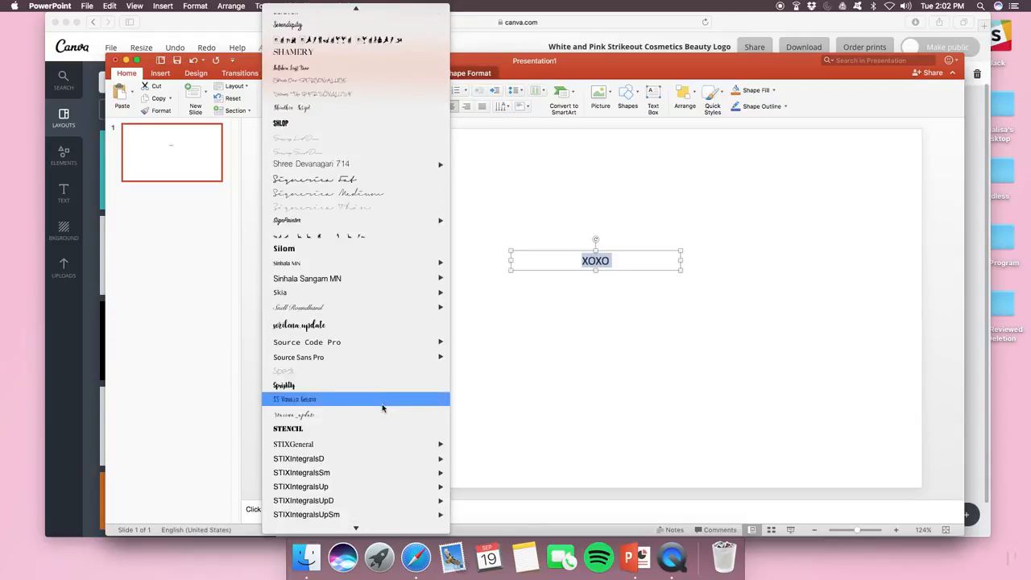
scroll(383, 408, "down", 10)
left_click(350, 216)
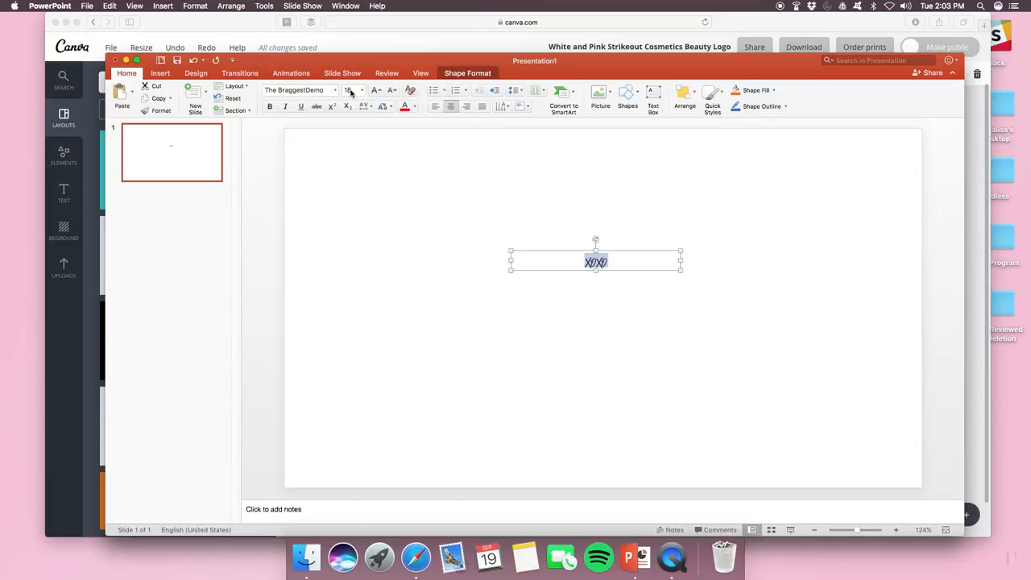
Step: Enlarge the XOXO text to font size 115
left_click(351, 91)
type("96")
key("Return")
left_click(346, 88)
type("115")
key("Return")
left_click(482, 415)
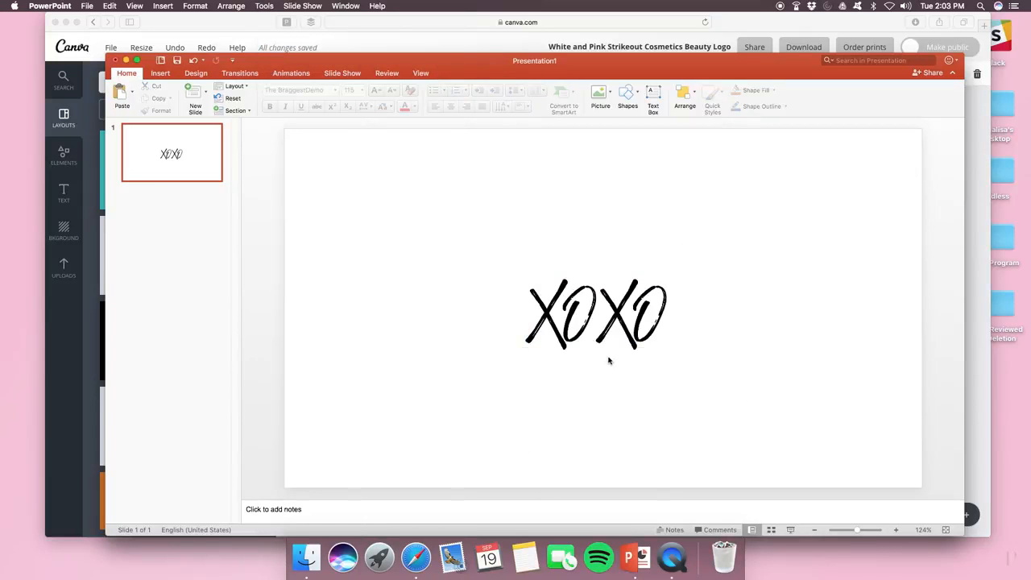
left_click(604, 351)
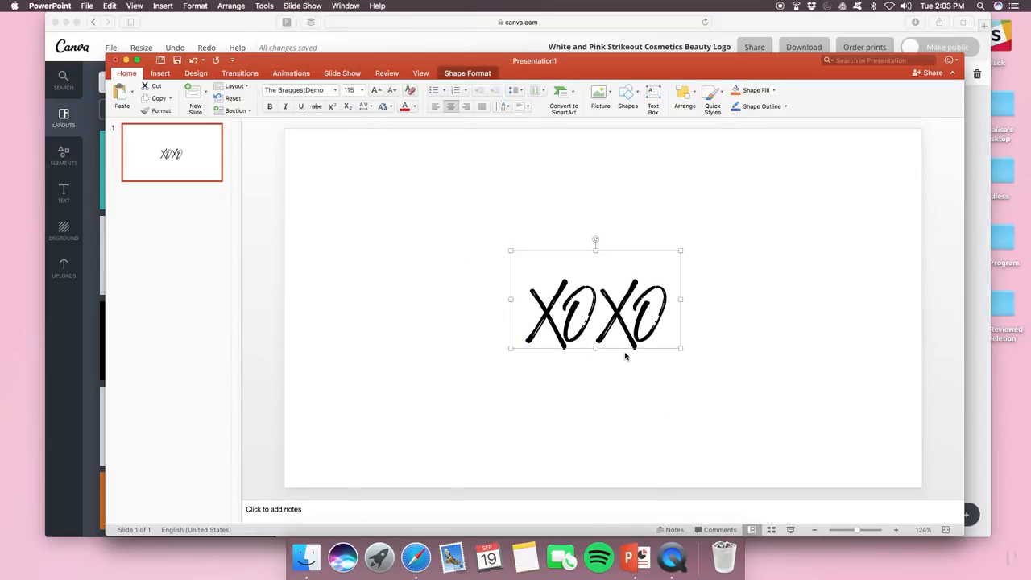
double_click(584, 303)
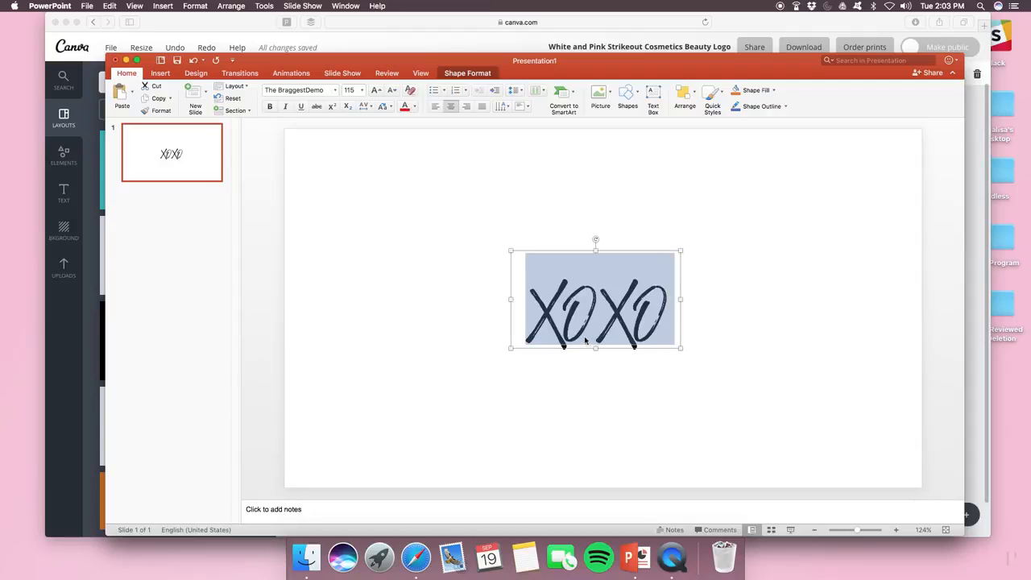
left_click(622, 411)
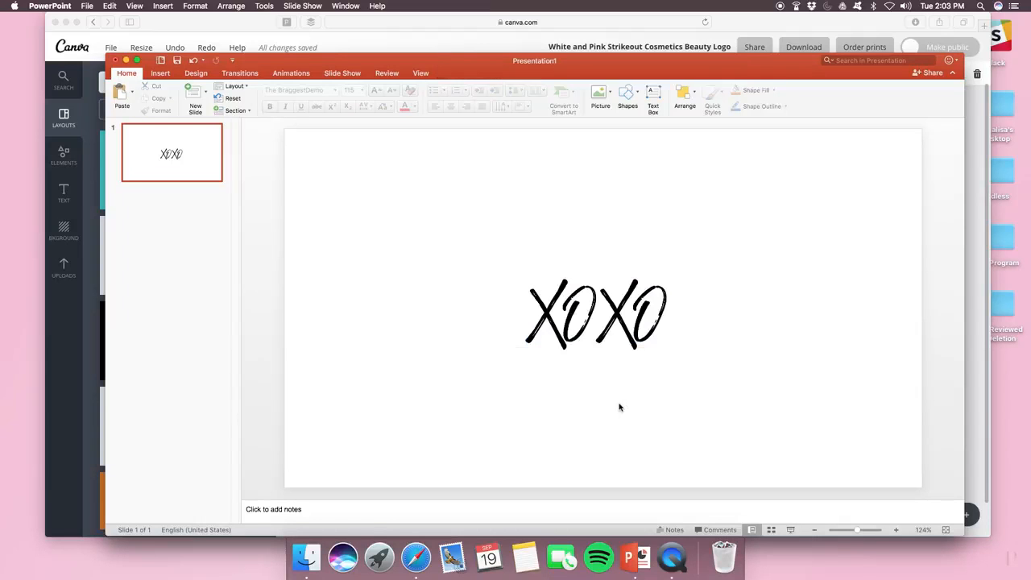
Step: Open the shape formatting options for the XOXO text box and set its text fill to Picture or texture fill
left_click(607, 350)
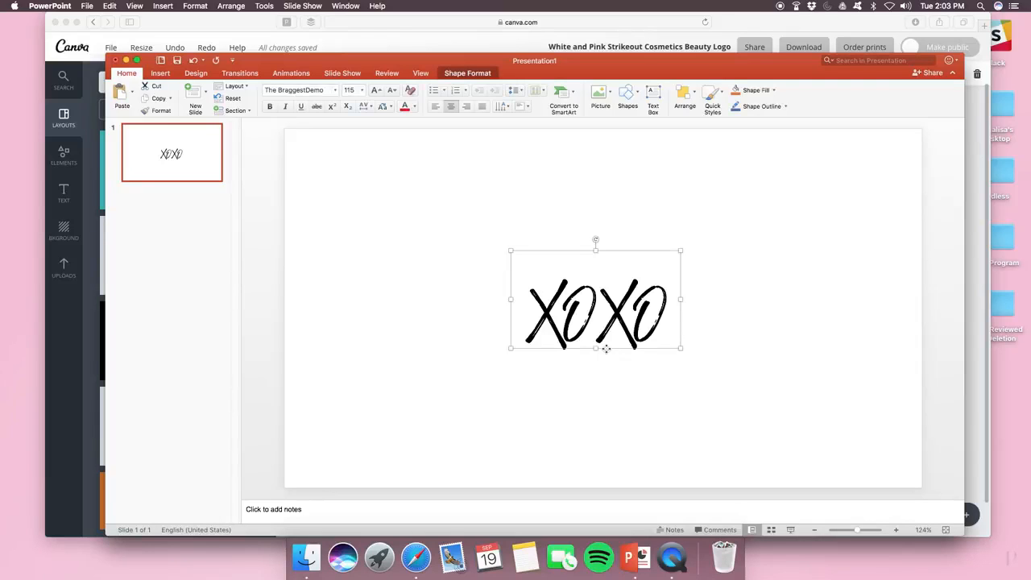
right_click(607, 349)
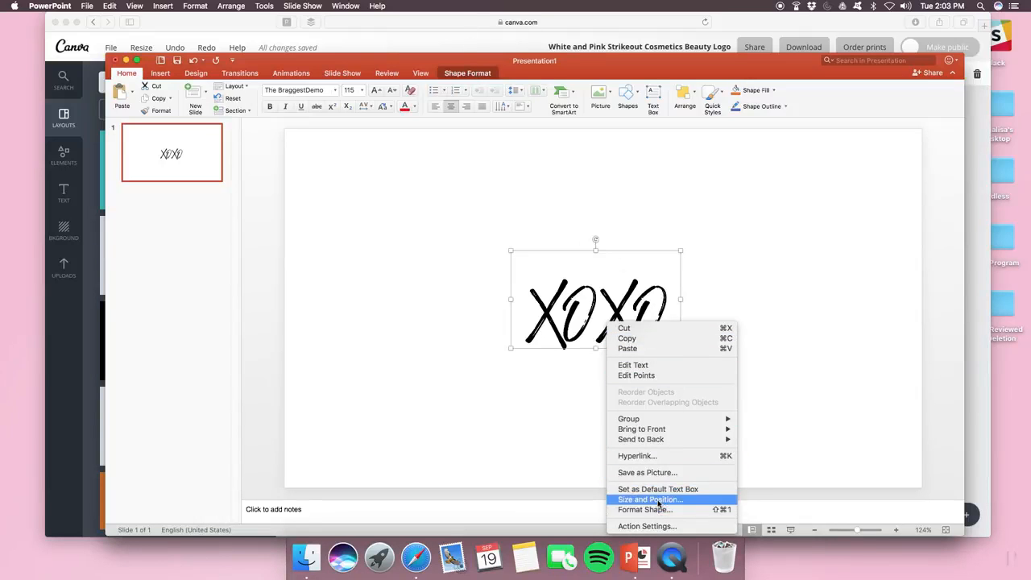
left_click(476, 73)
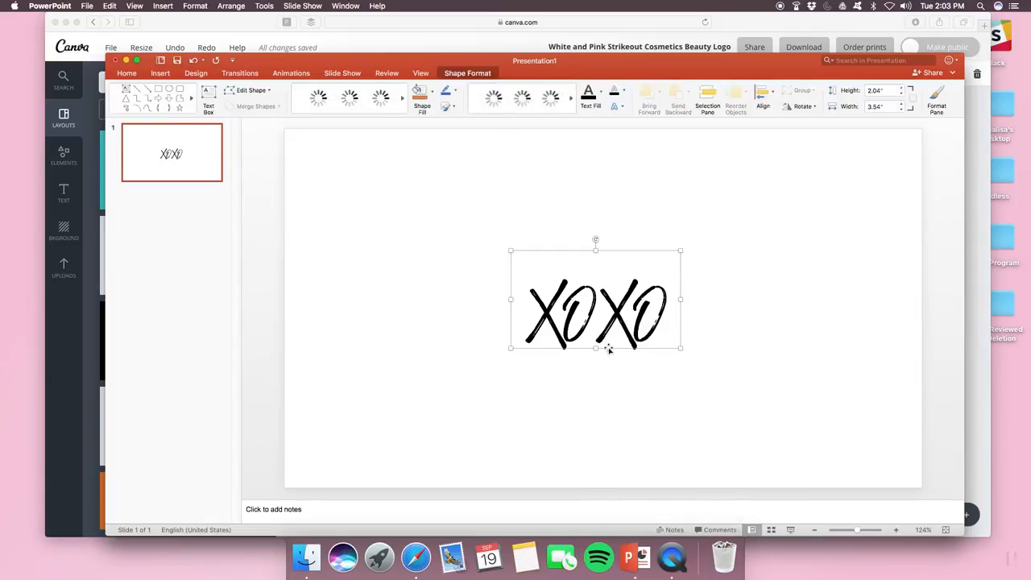
left_click(467, 75)
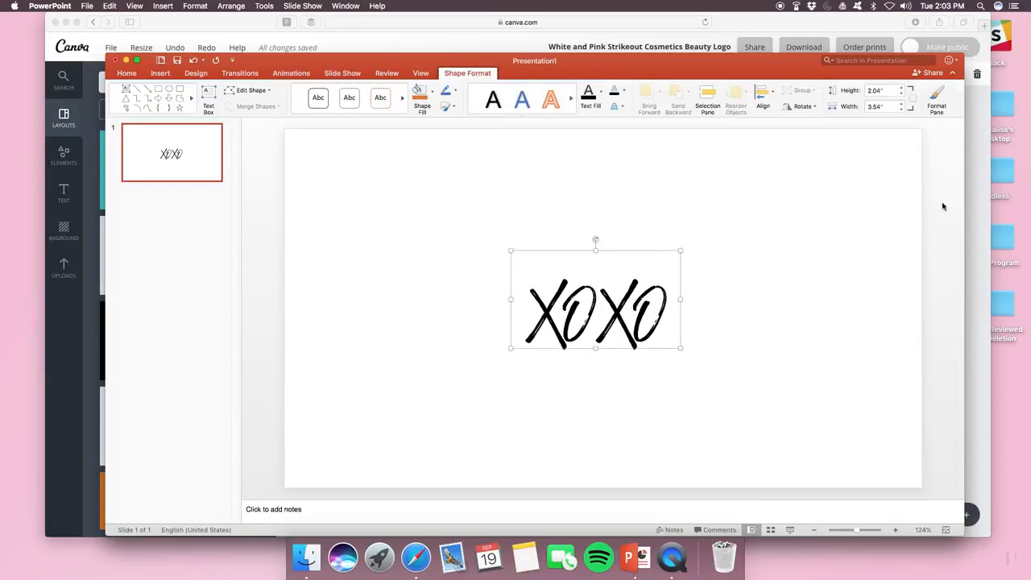
left_click(936, 97)
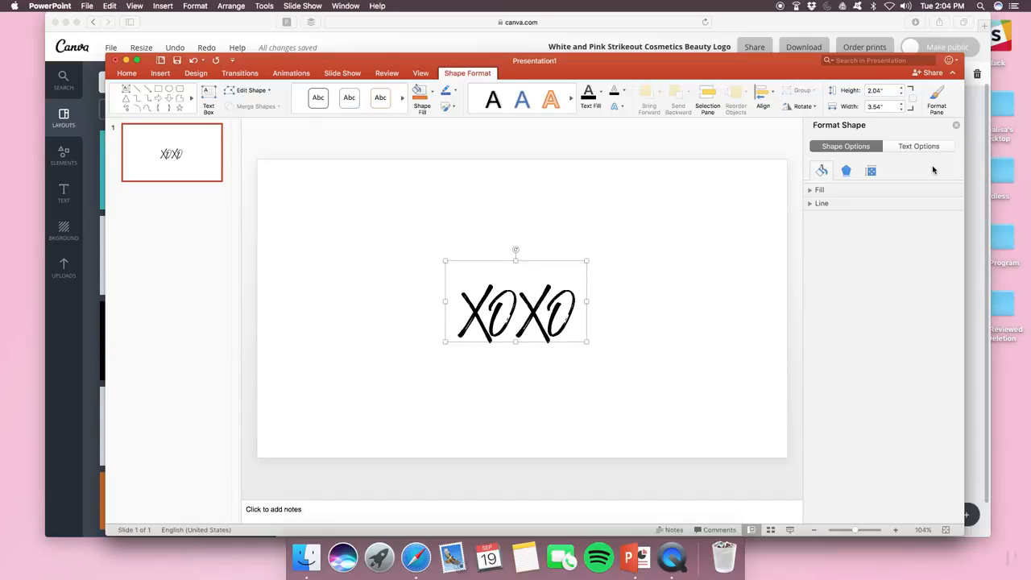
left_click(911, 147)
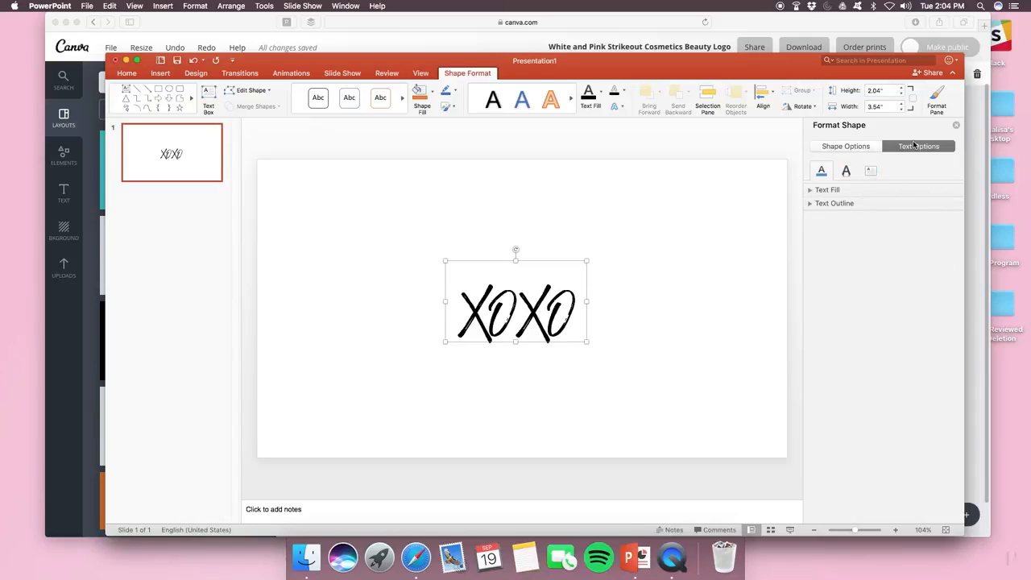
left_click(811, 192)
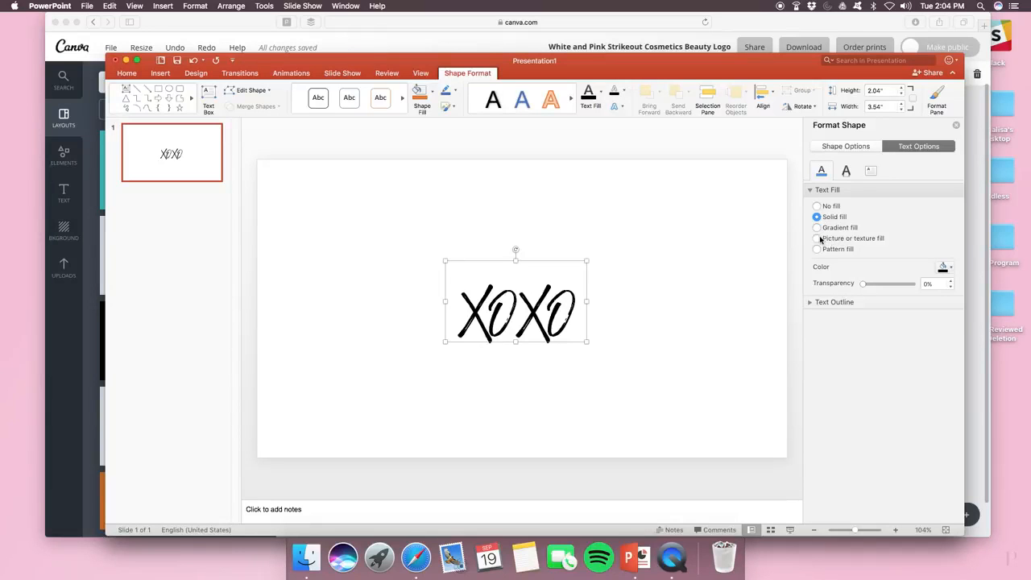
left_click(820, 240)
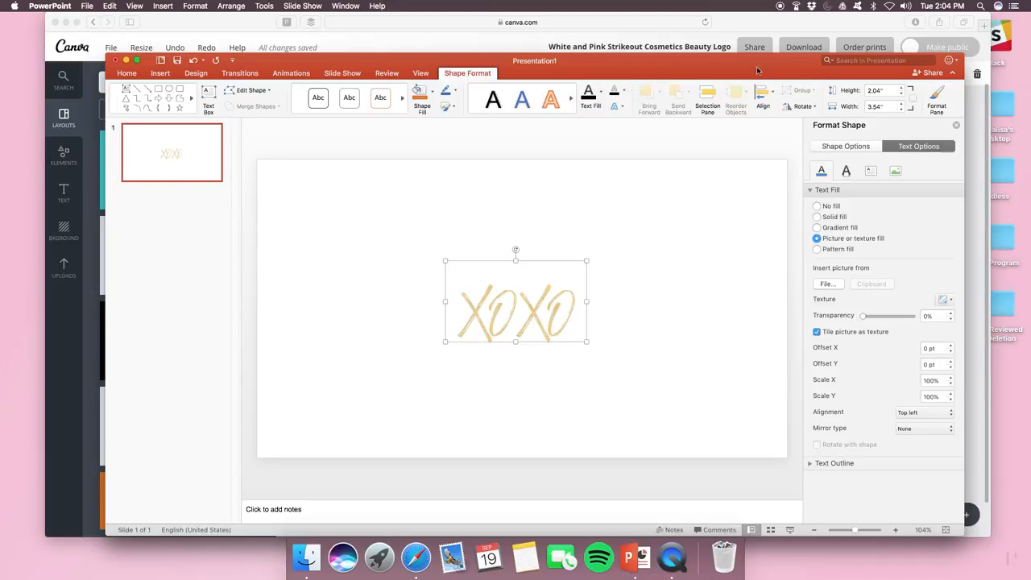
Step: Switch to Safari, open pinterest.com in a new tab and search it for "rose gold texture"
left_click(746, 23)
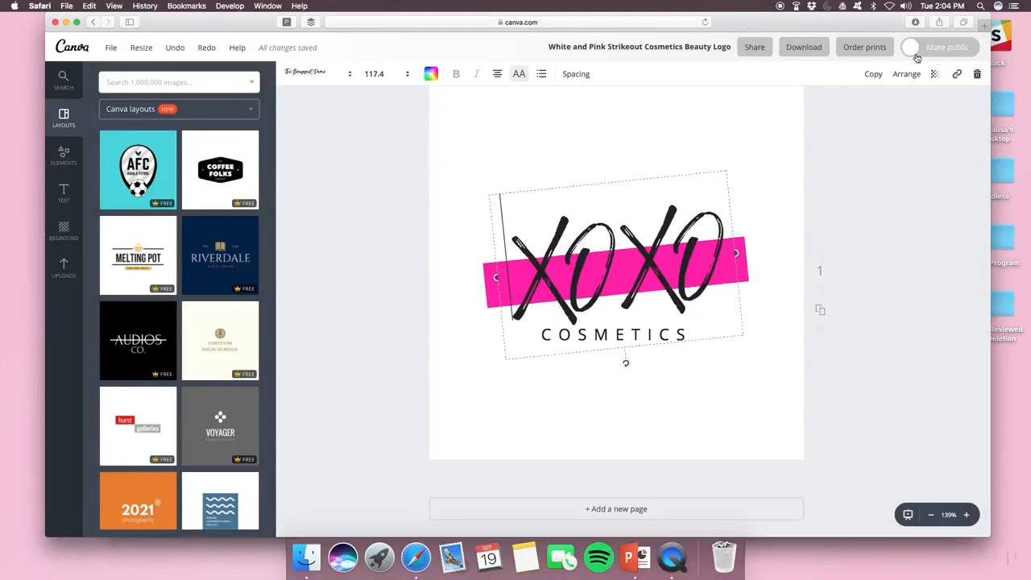
left_click(984, 26)
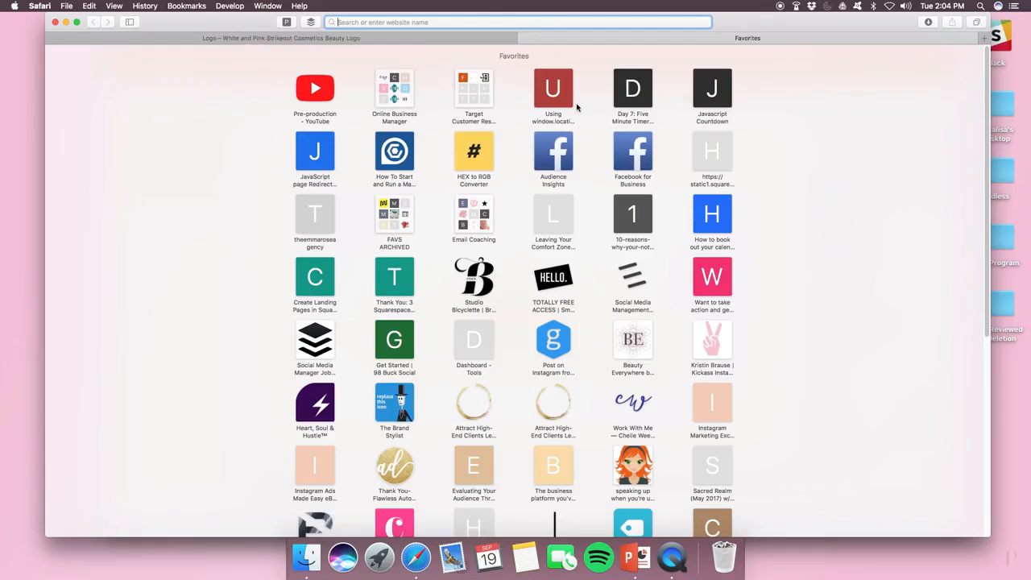
type("pinterest.com")
key("Return")
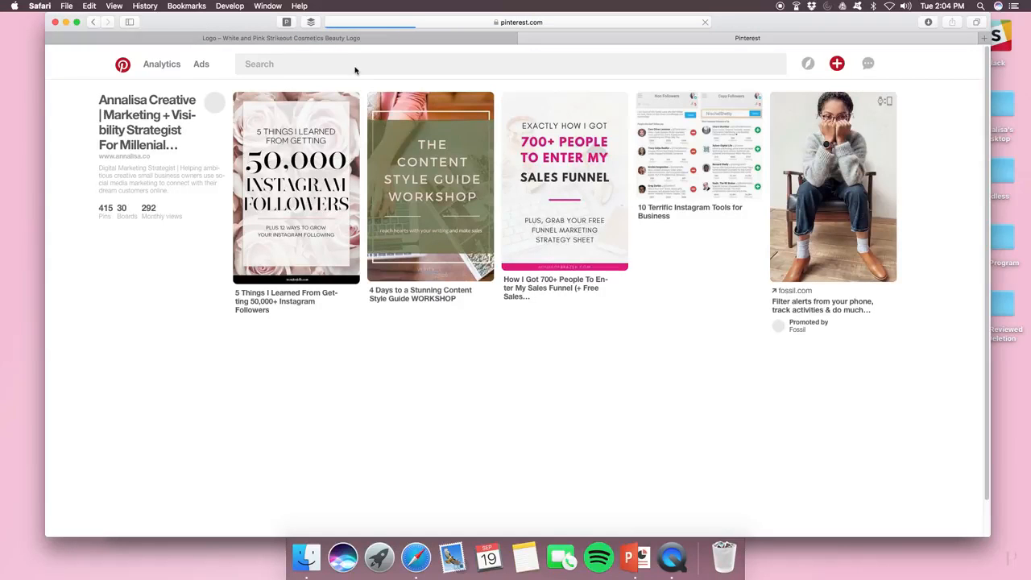
left_click(297, 65)
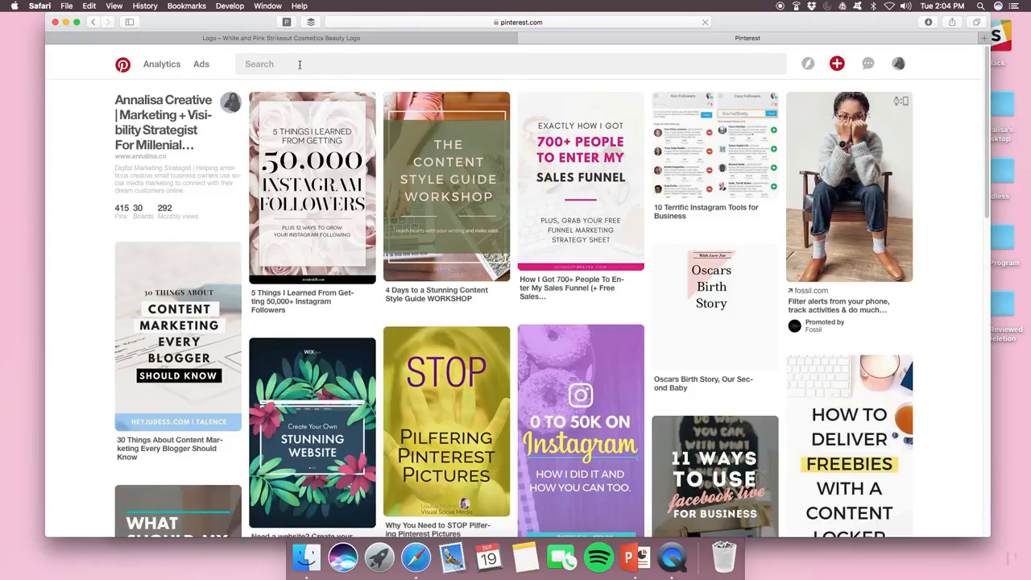
type("rose go")
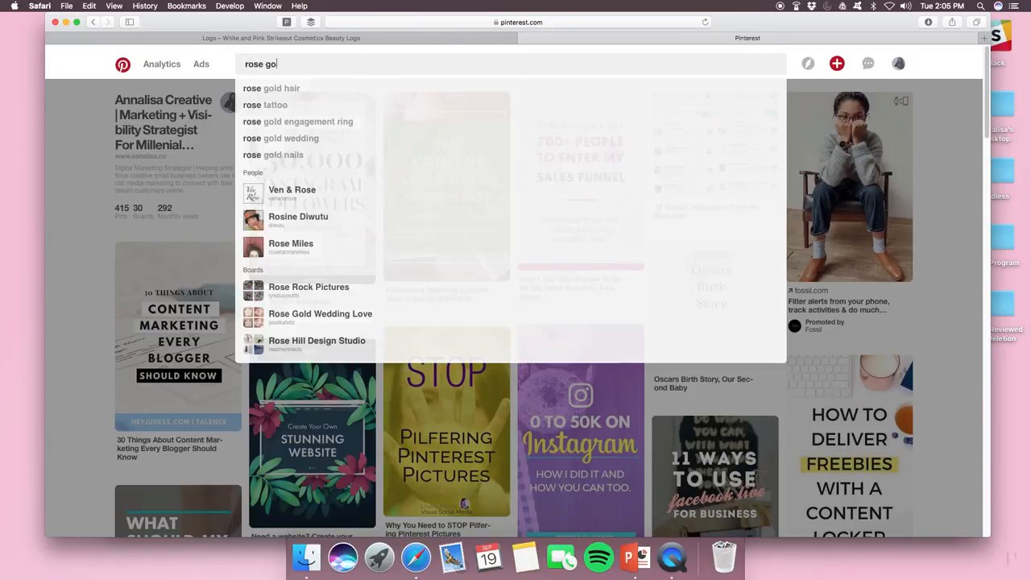
type("ld texture")
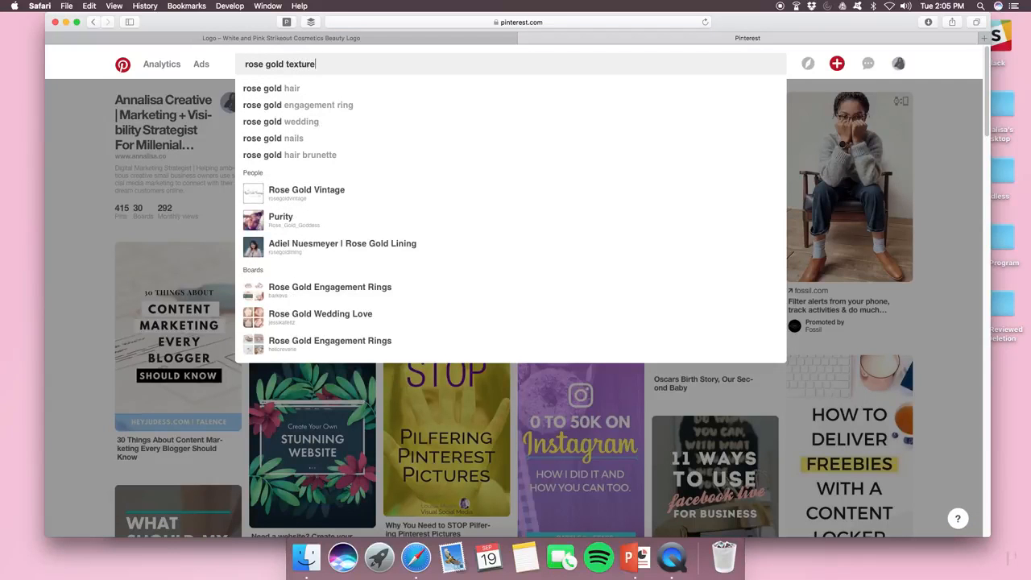
key("Return")
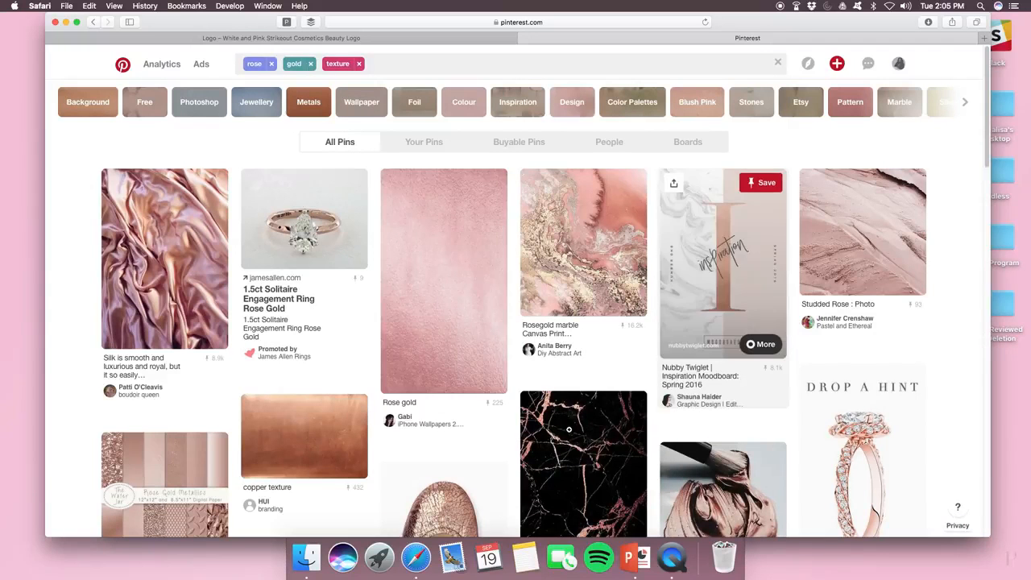
Step: Save the image of the plain pink "Rose gold" pin to the Desktop under its default file name and close the pin
left_click(446, 268)
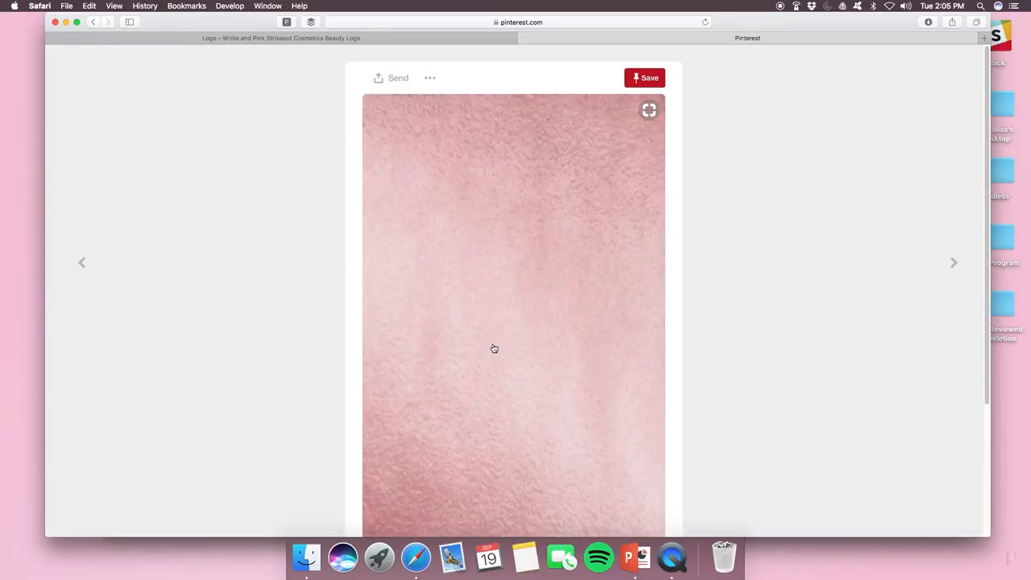
right_click(502, 233)
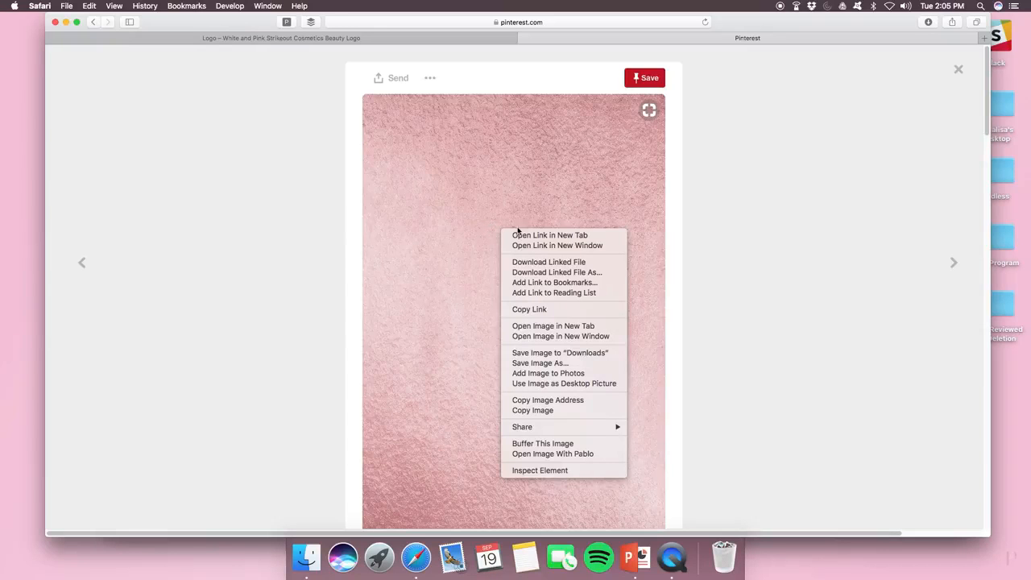
left_click(555, 364)
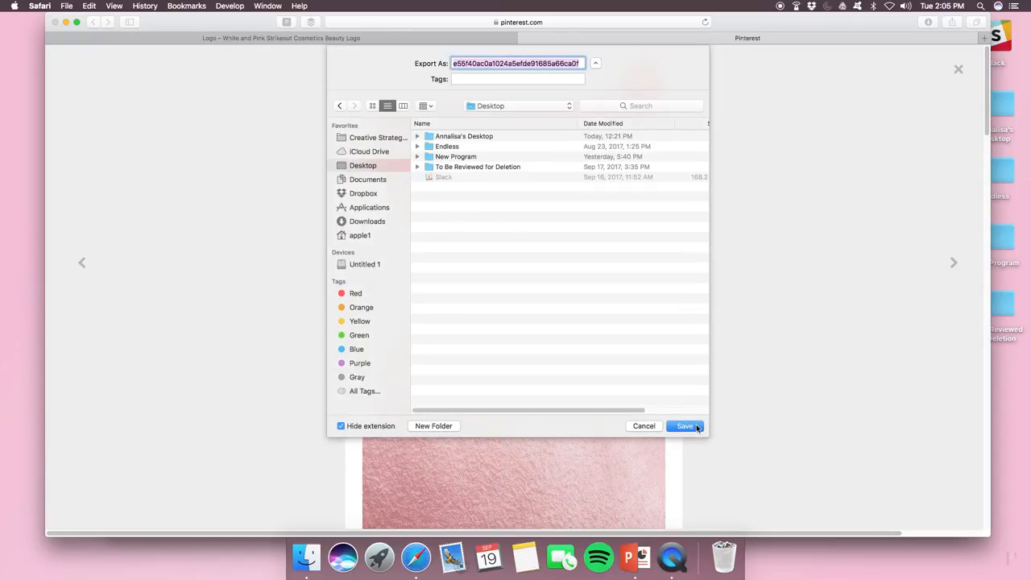
left_click(694, 427)
left_click(958, 71)
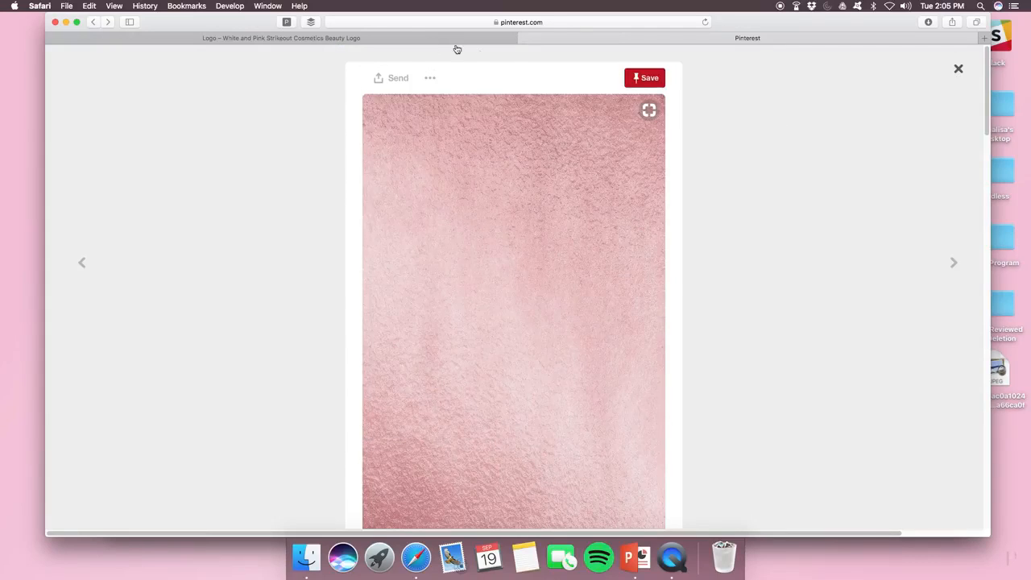
Step: Switch to PowerPoint and fill the XOXO text with the saved rose gold picture from the Desktop
left_click(639, 564)
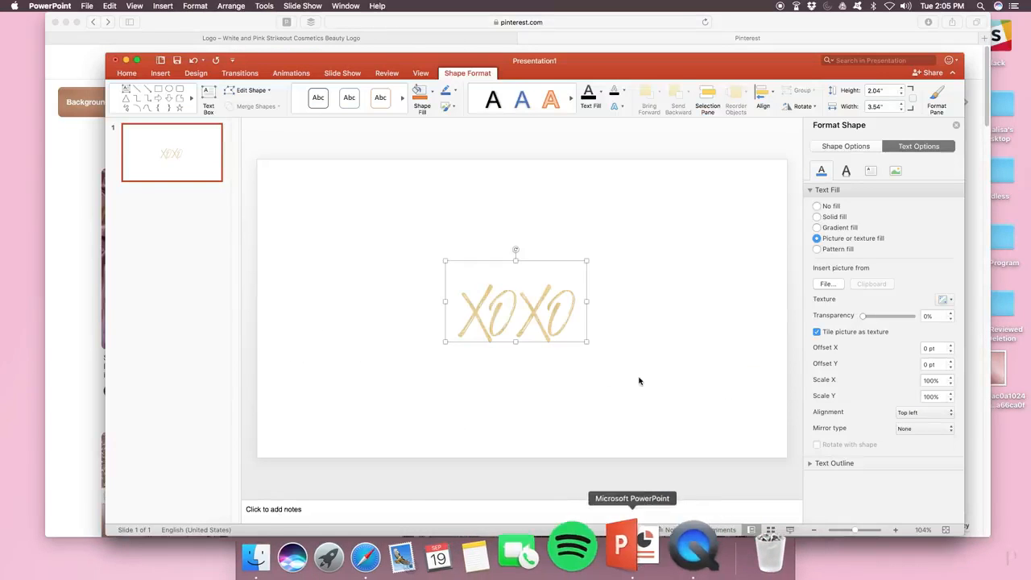
left_click(515, 428)
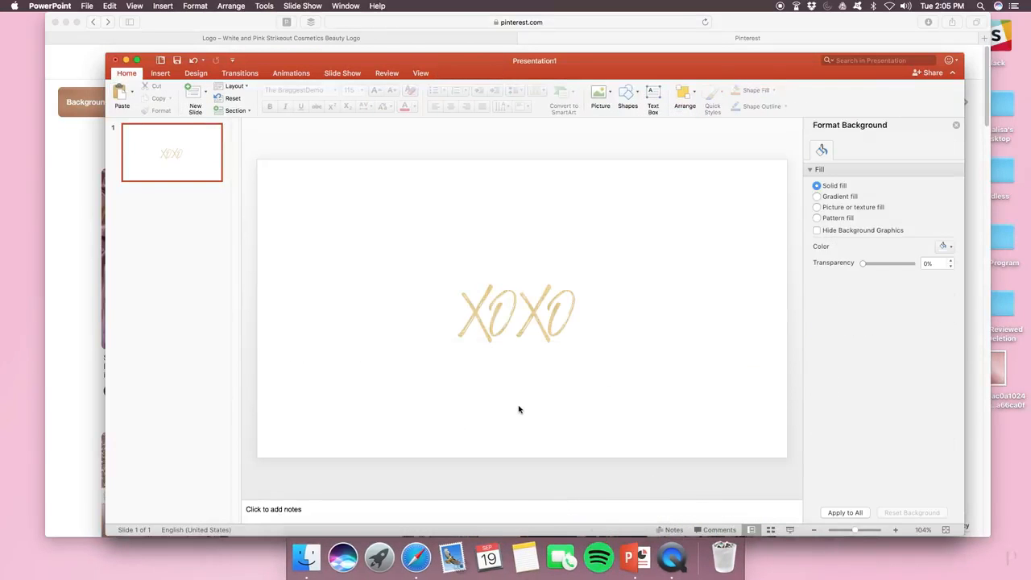
left_click(548, 332)
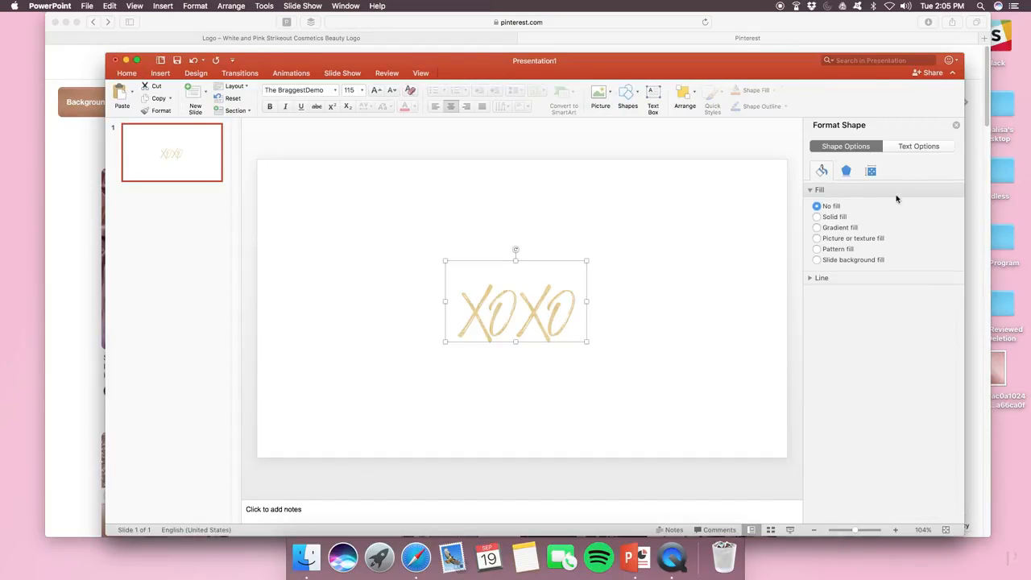
left_click(917, 146)
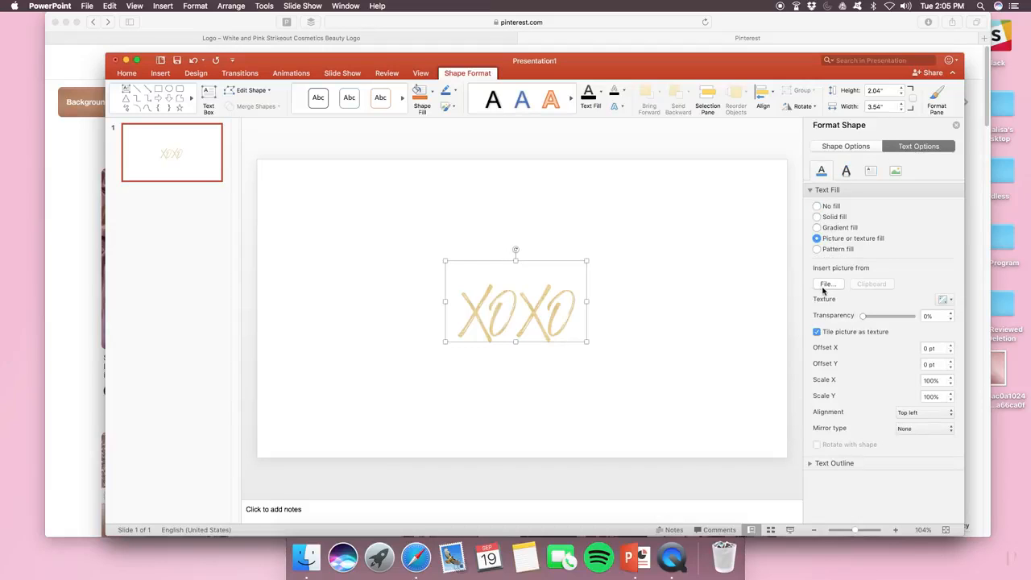
left_click(824, 287)
left_click(828, 283)
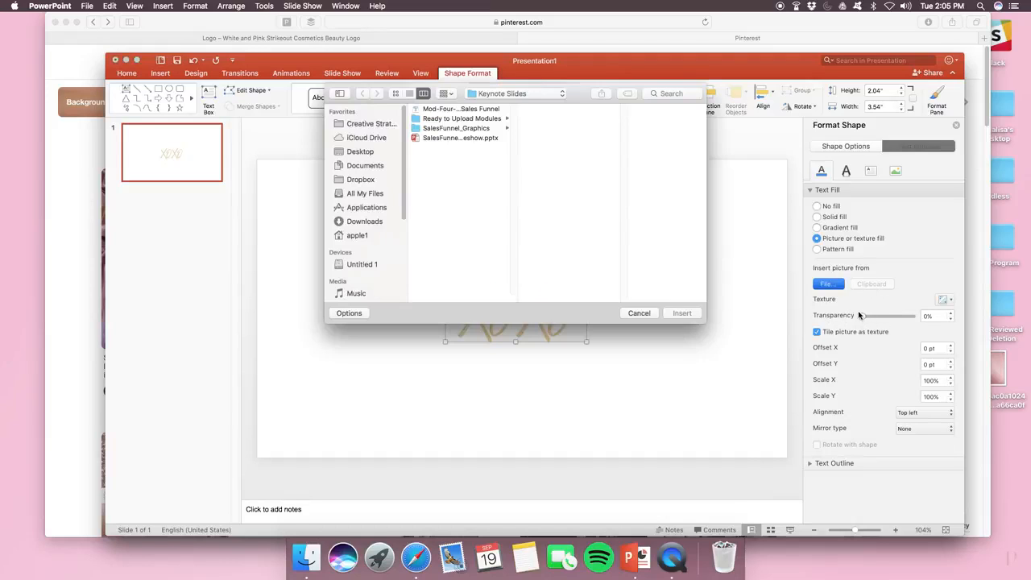
left_click(359, 152)
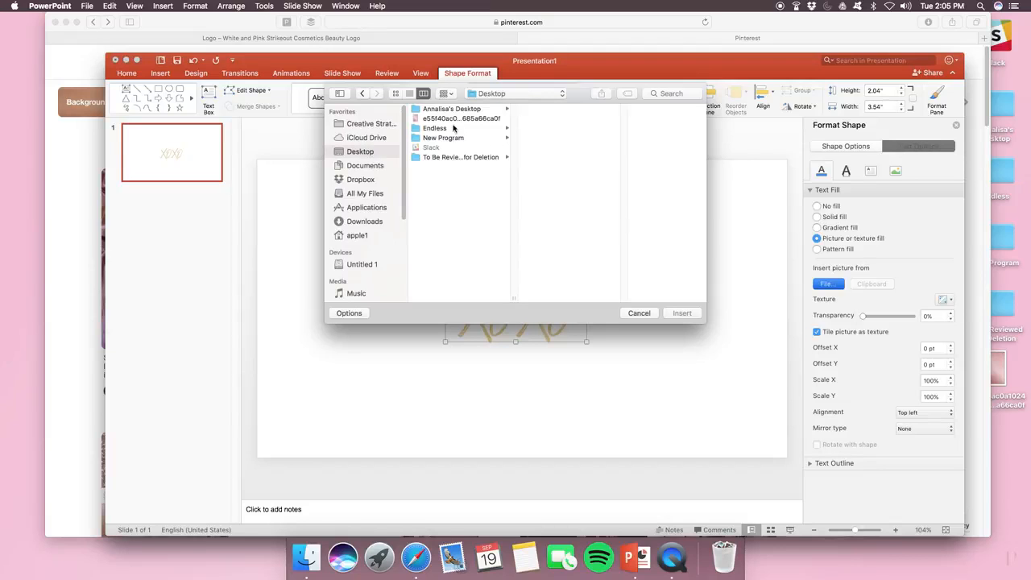
left_click(455, 120)
left_click(681, 313)
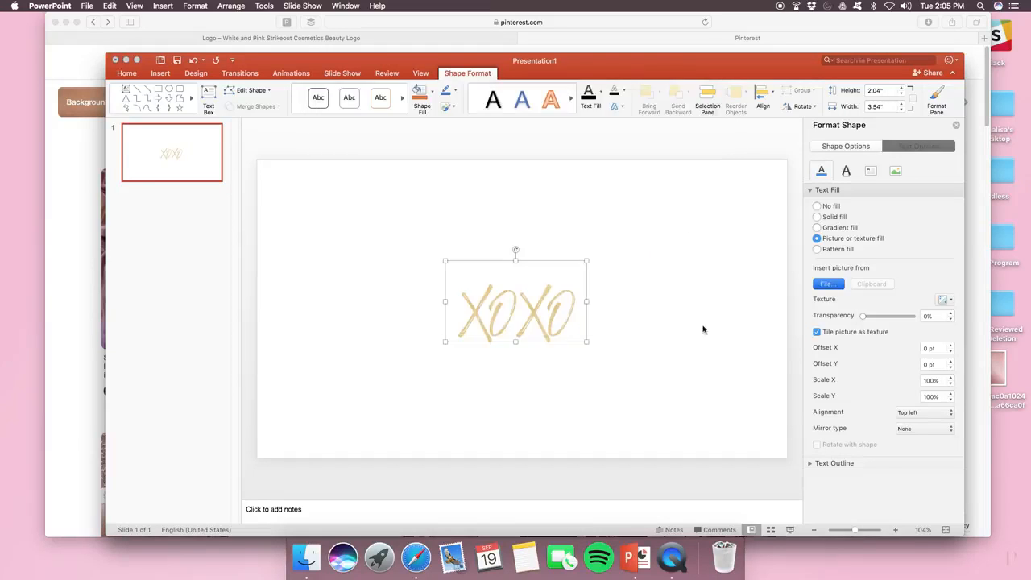
Step: Save the rose gold XOXO text box as a PNG picture named xoxo on the Desktop
left_click(618, 369)
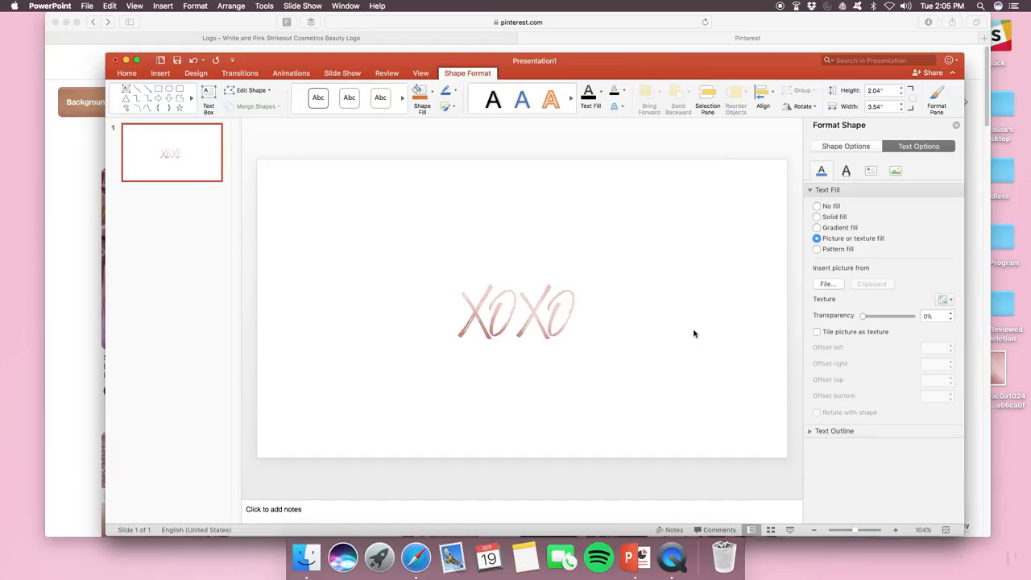
left_click(709, 336)
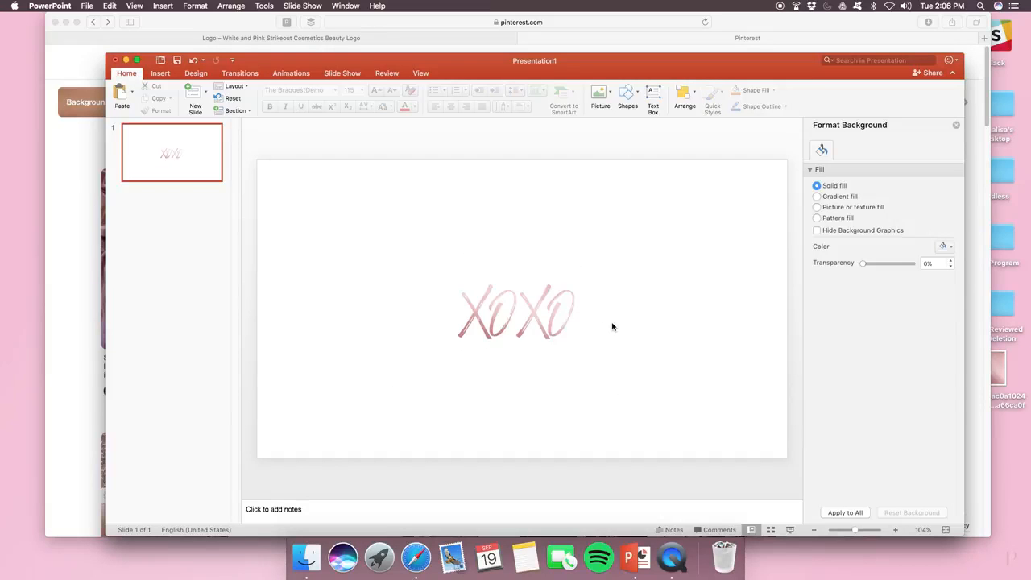
left_click(548, 312)
left_click(603, 346)
left_click(531, 343)
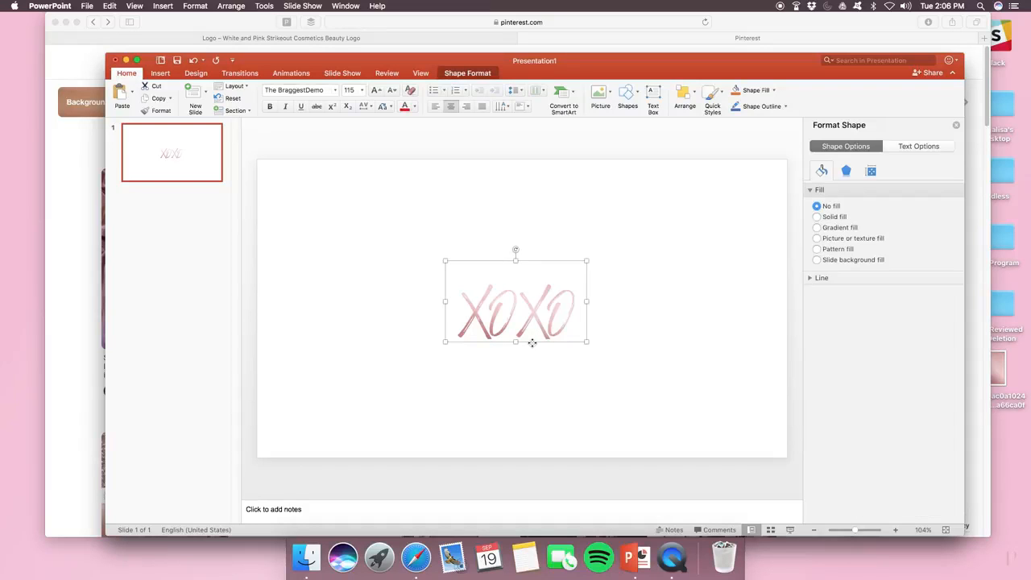
right_click(538, 348)
left_click(576, 473)
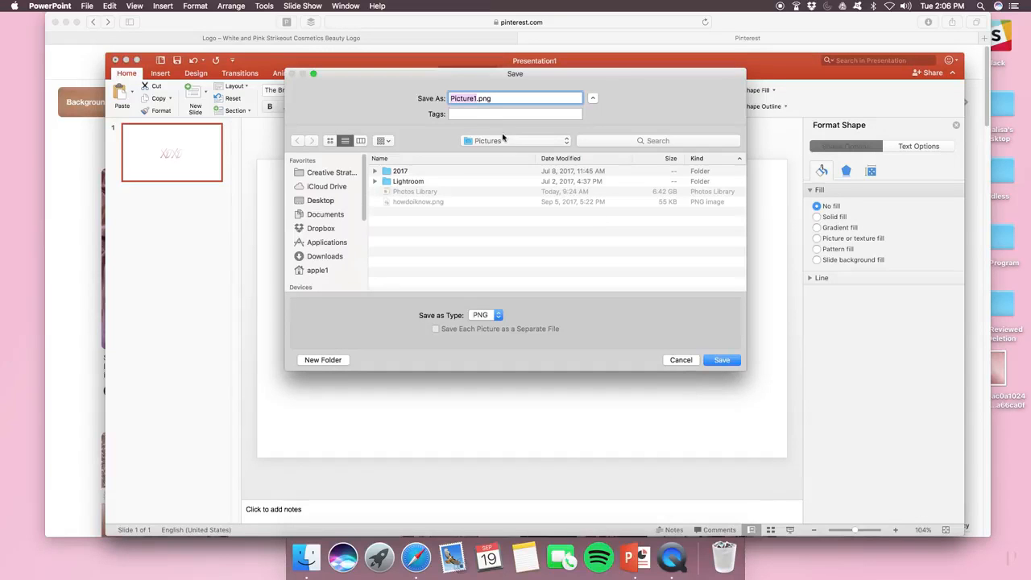
type("xoxo")
left_click(322, 201)
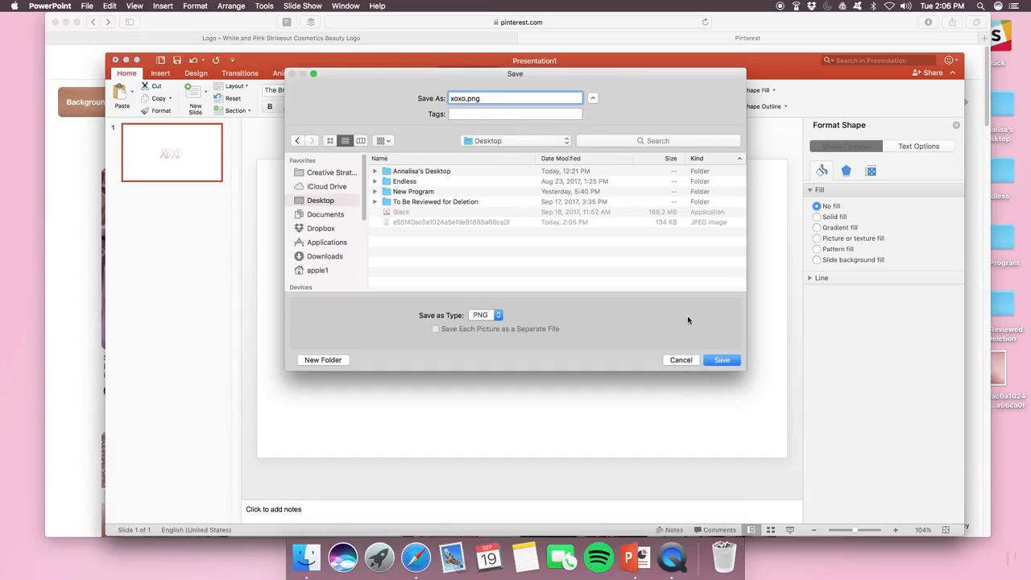
left_click(723, 360)
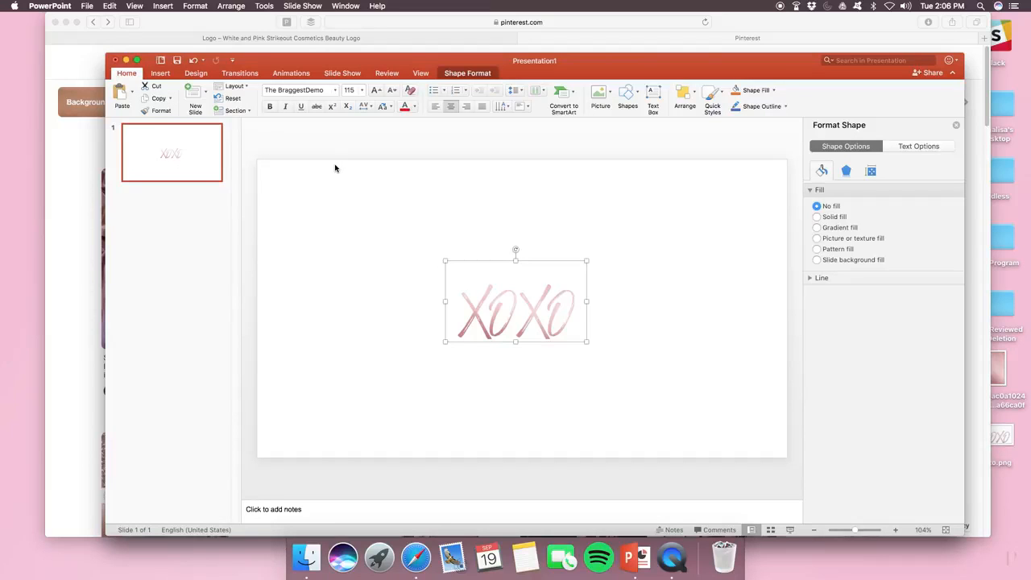
Step: Switch to the Canva beauty logo design in Safari and upload xoxo.png from the Desktop
left_click(126, 60)
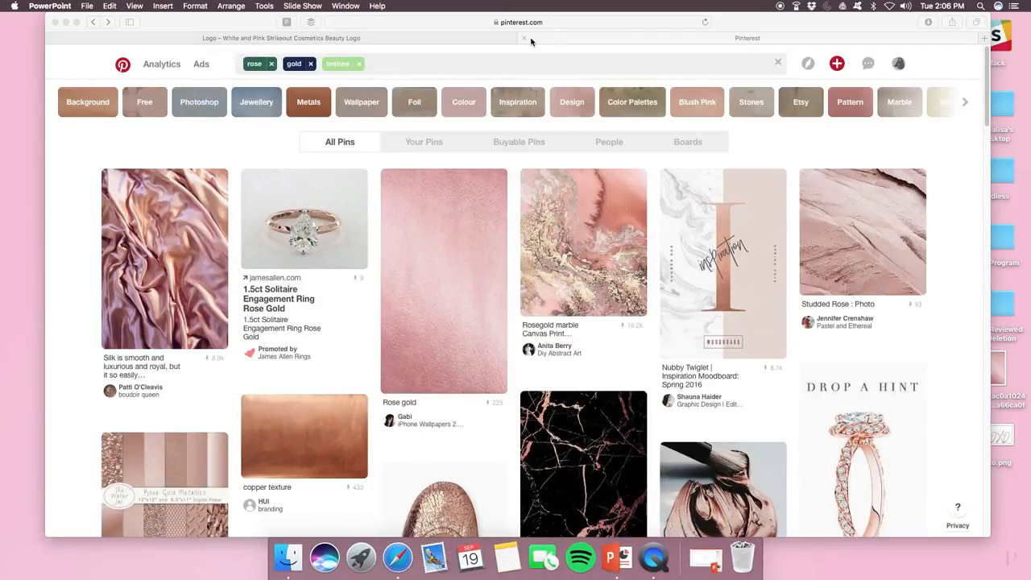
left_click(508, 37)
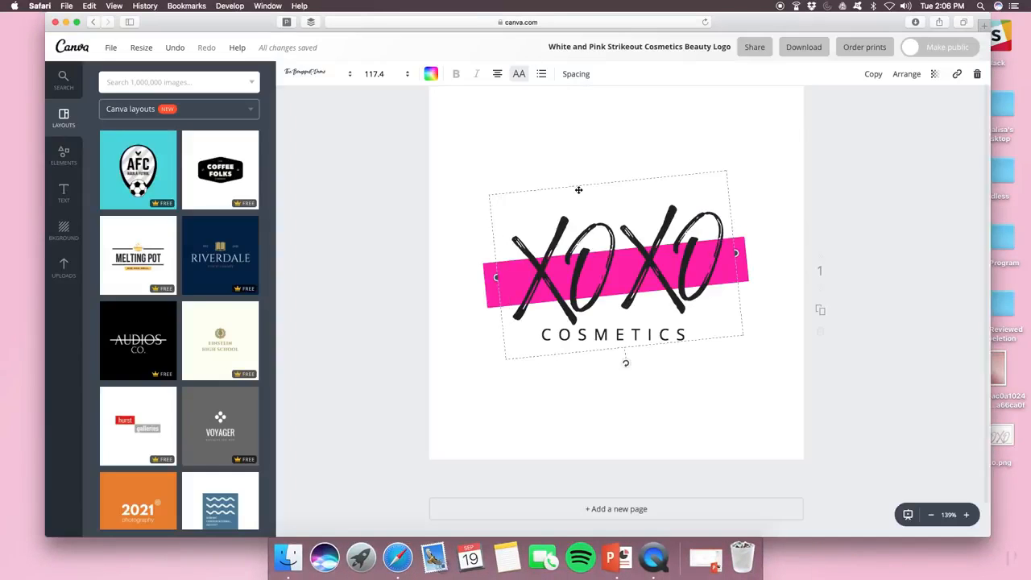
left_click(64, 268)
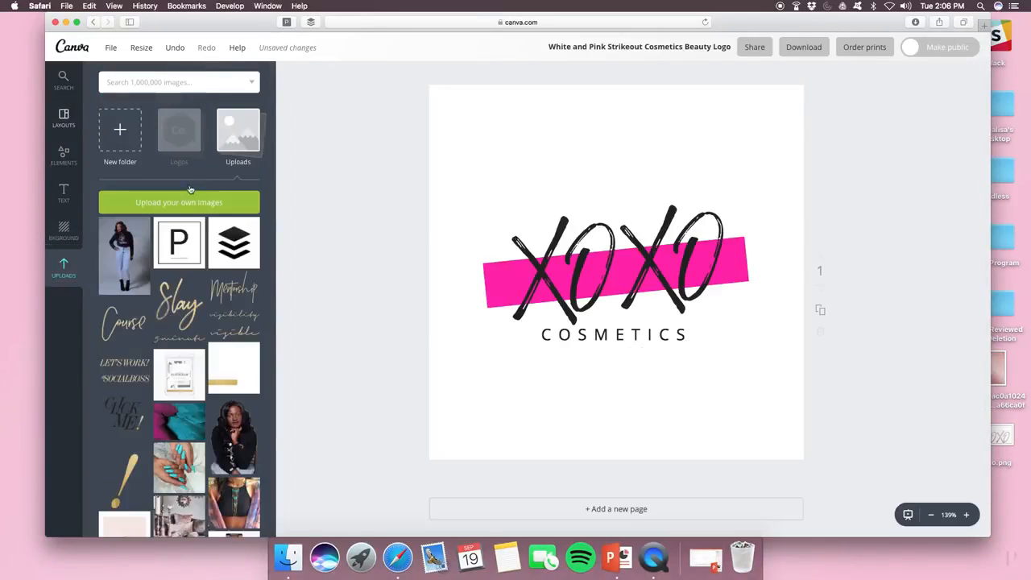
left_click(187, 211)
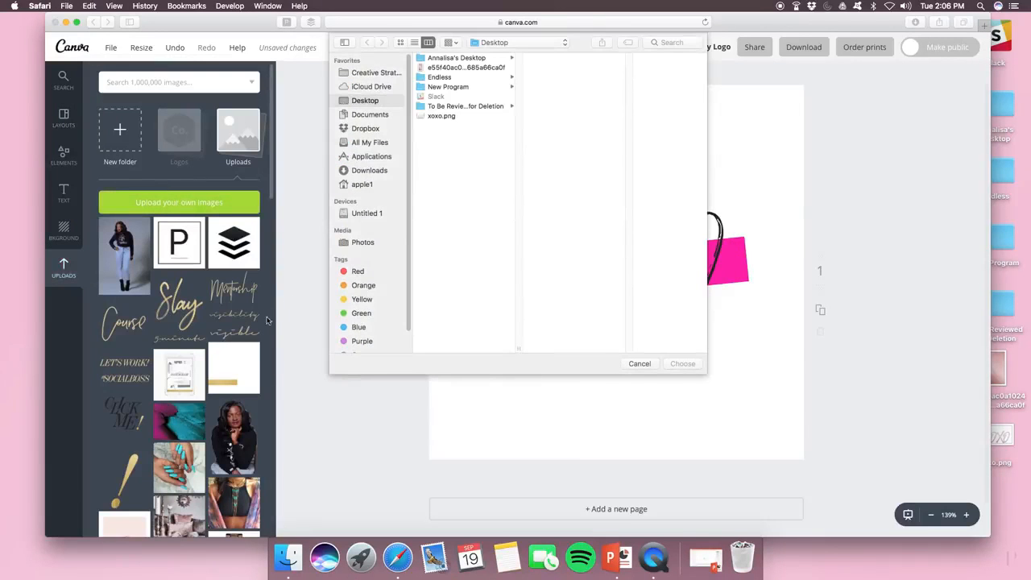
left_click(449, 115)
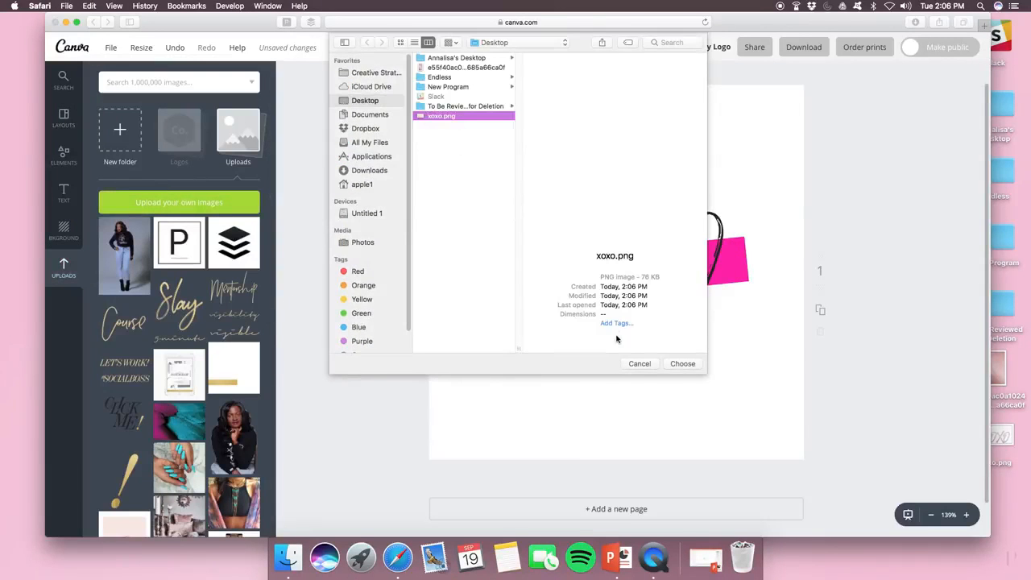
left_click(675, 367)
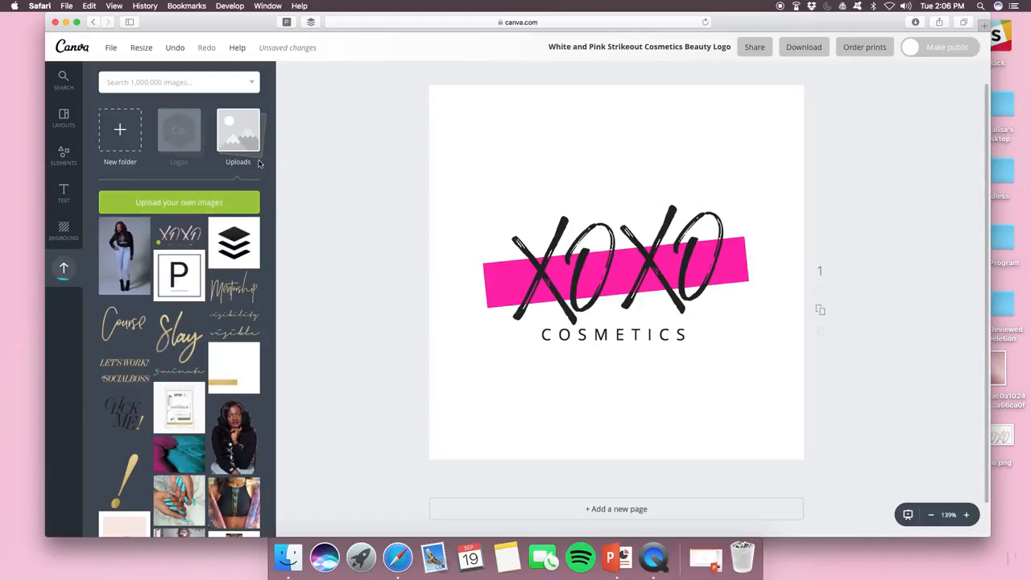
Step: Add the uploaded rose gold XOXO image to the design, shrink and tilt it to match the black lettering, and move it over that text
left_click(240, 137)
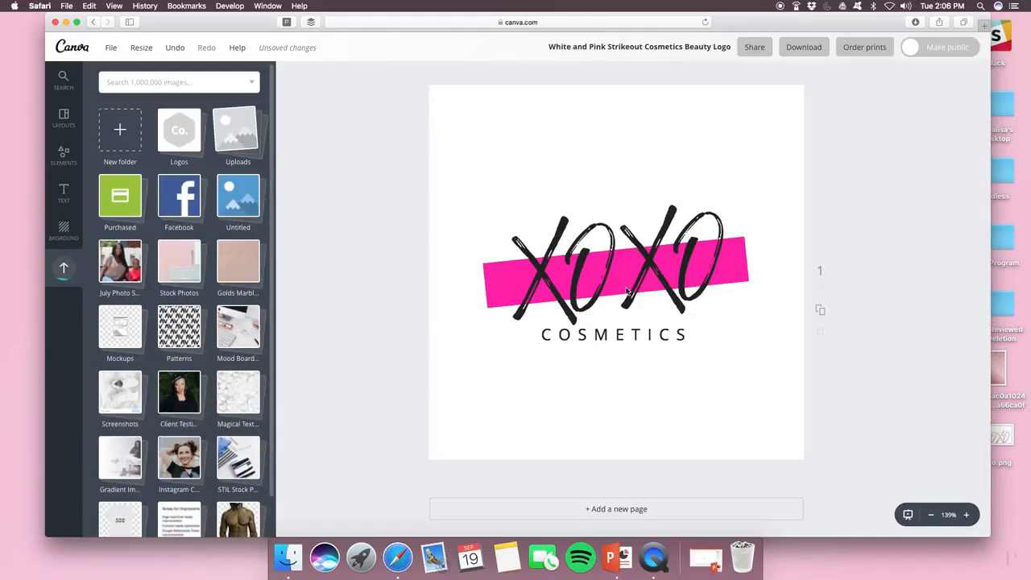
left_click(582, 218)
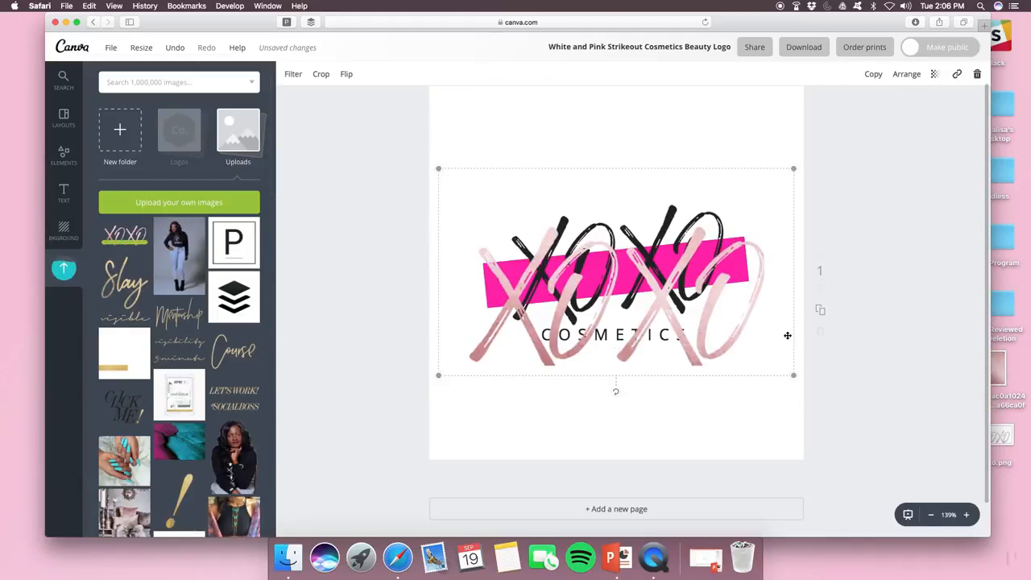
left_click_drag(792, 374, 713, 328)
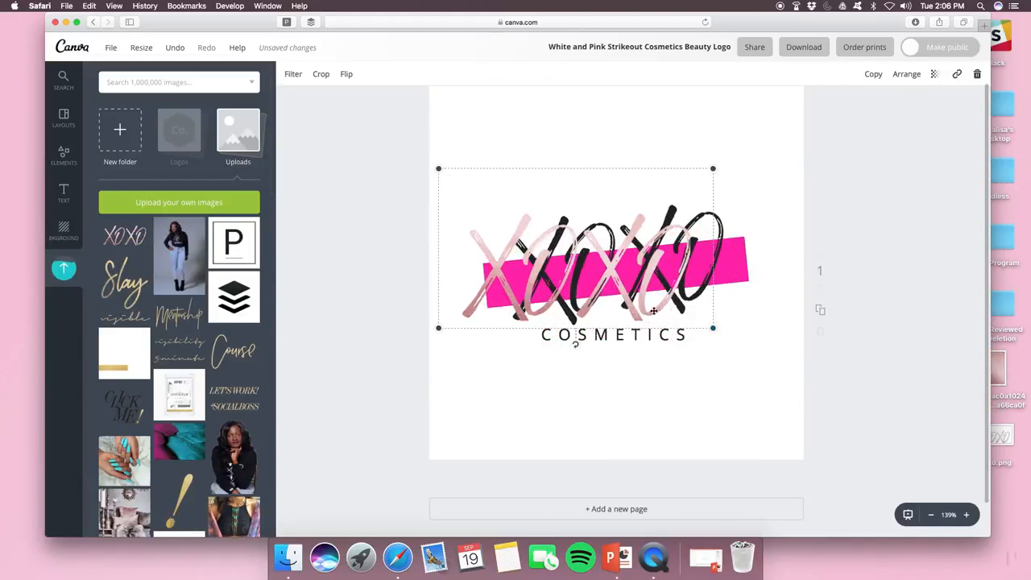
left_click_drag(581, 349, 585, 346)
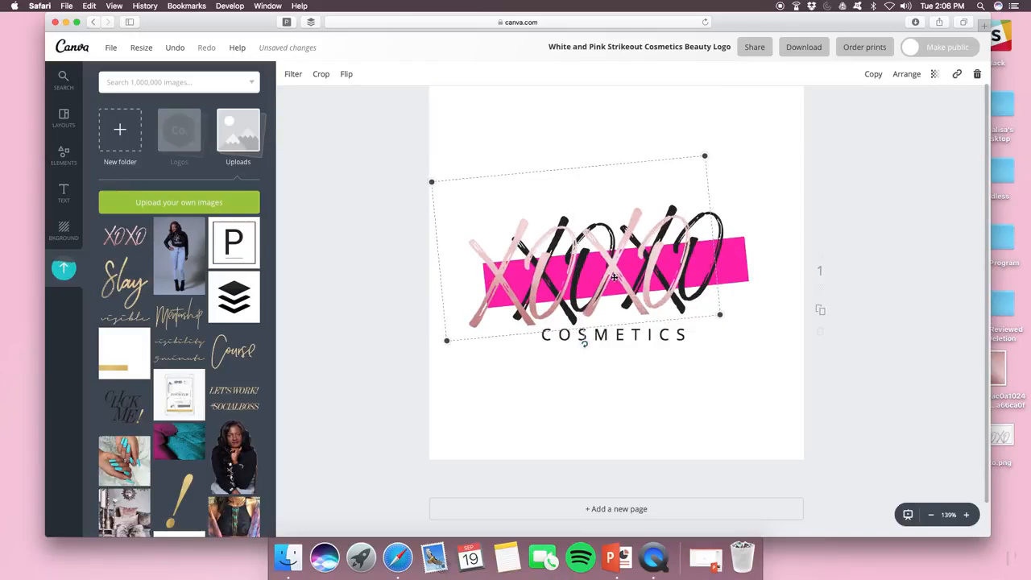
left_click_drag(614, 276, 649, 282)
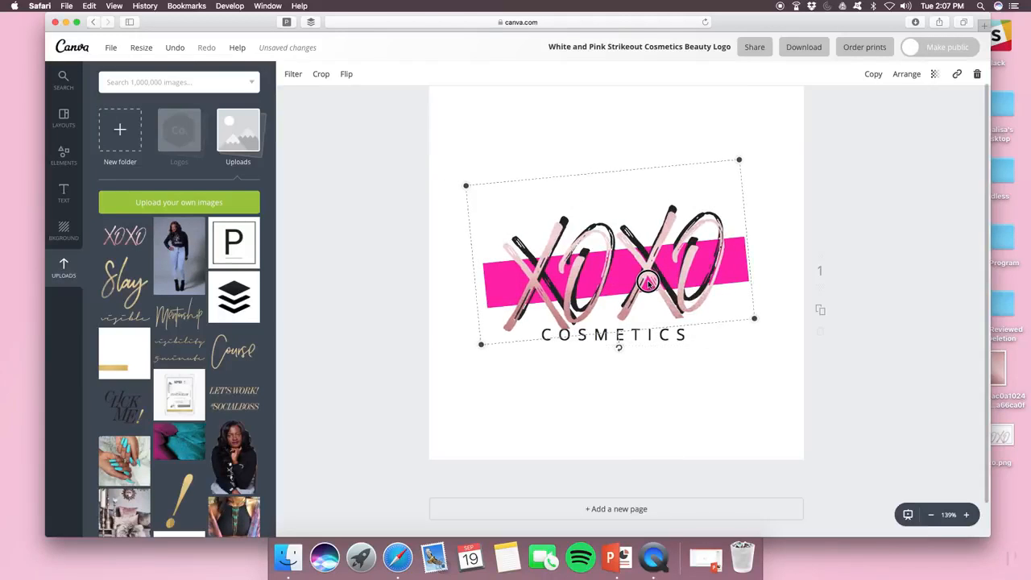
Step: Reduce the size of the rose gold XOXO image slightly so it fits the black lettering more closely
left_click(537, 410)
left_click(490, 278)
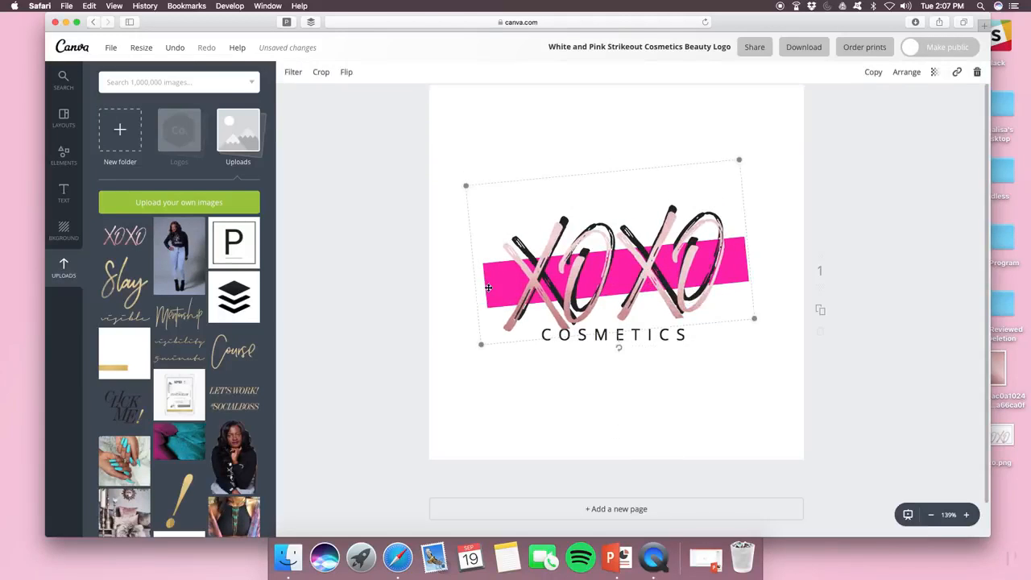
left_click(714, 370)
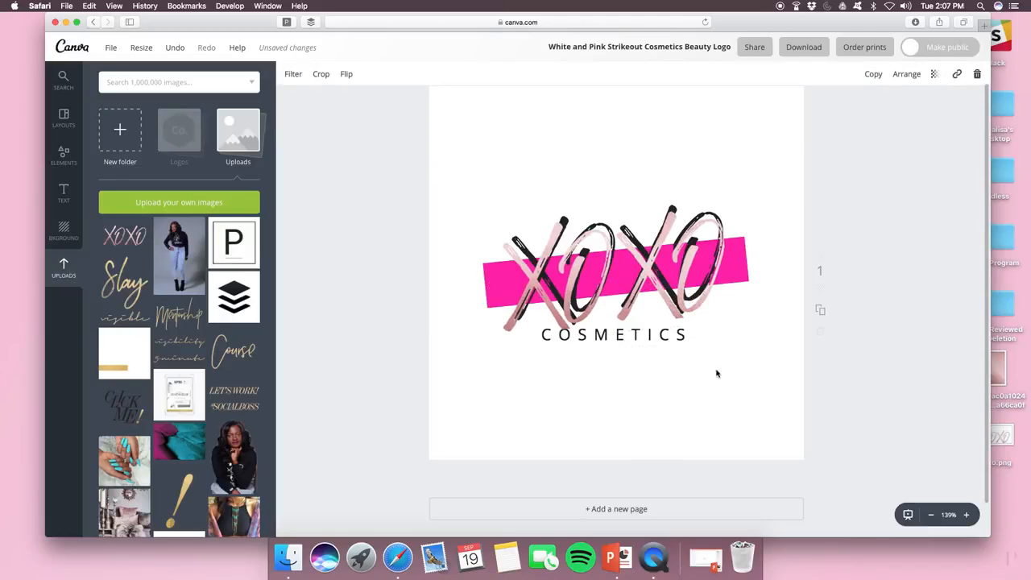
left_click(747, 246)
left_click_drag(740, 159, 739, 159)
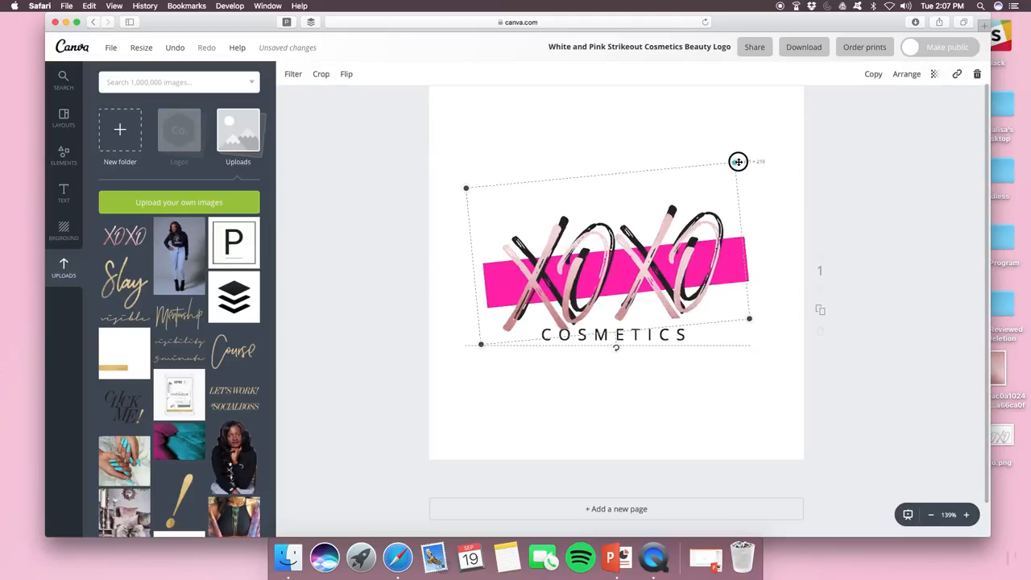
left_click(766, 258)
Step: Recolor the pink strip behind the XOXO lettering with the teal brand color
left_click(747, 259)
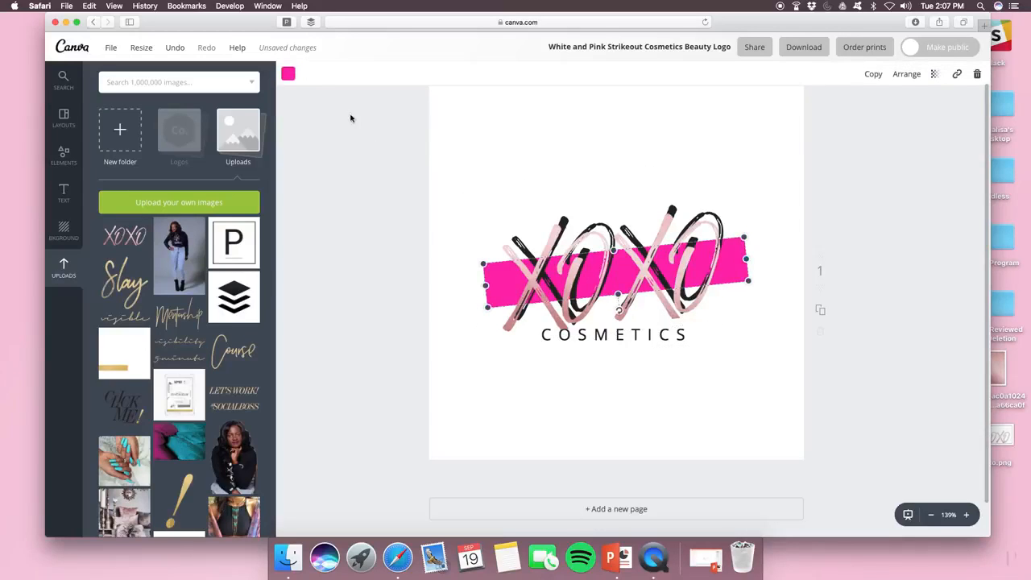
left_click(288, 73)
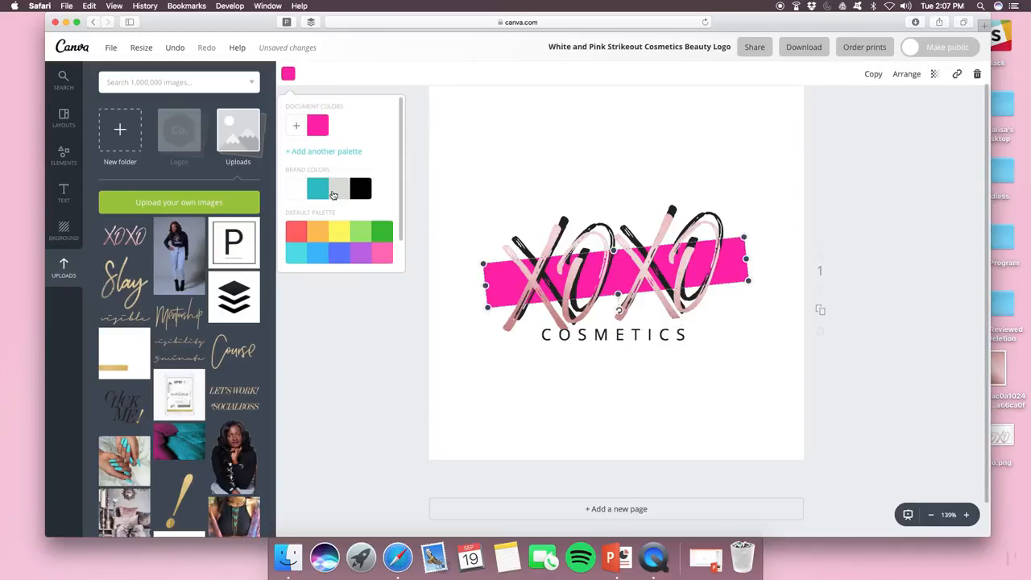
left_click(335, 194)
left_click(319, 129)
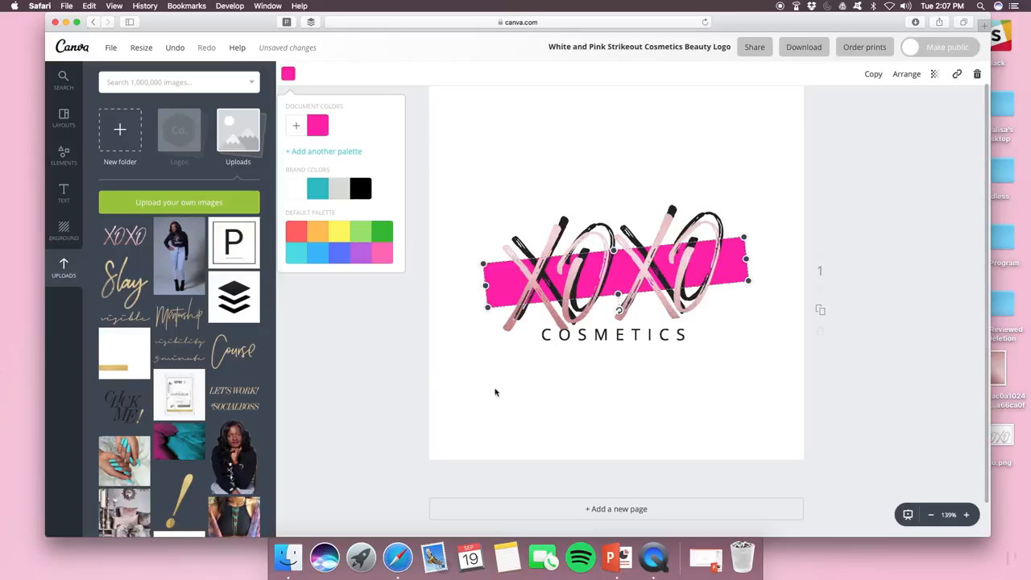
left_click(323, 187)
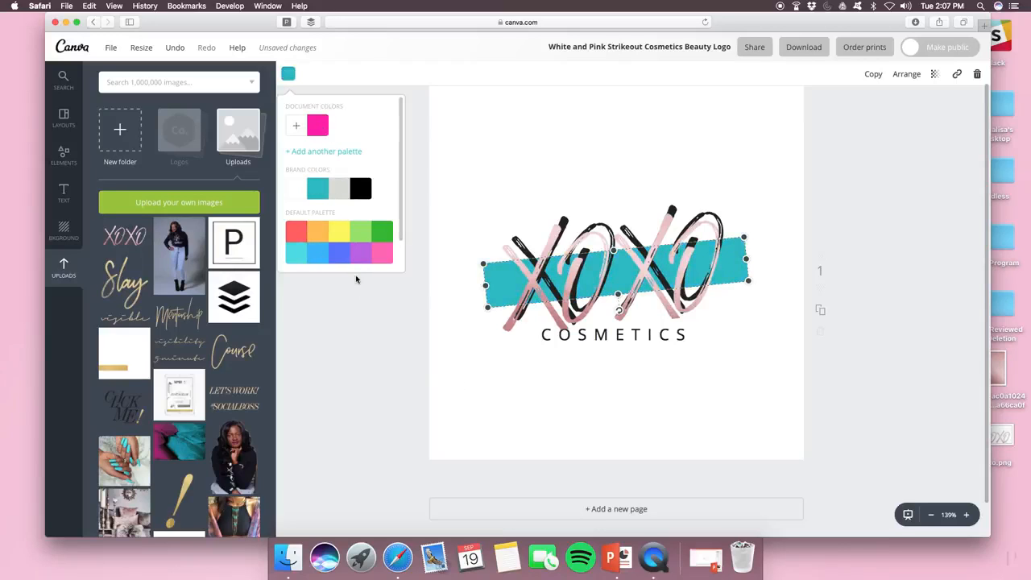
Step: Nudge the rose gold XOXO image up so the black lettering forms a shadow, and move the COSMETICS text slightly lower
left_click(594, 389)
mouse_move(645, 264)
left_mouse_down()
mouse_move(619, 229)
mouse_move(649, 255)
left_mouse_up()
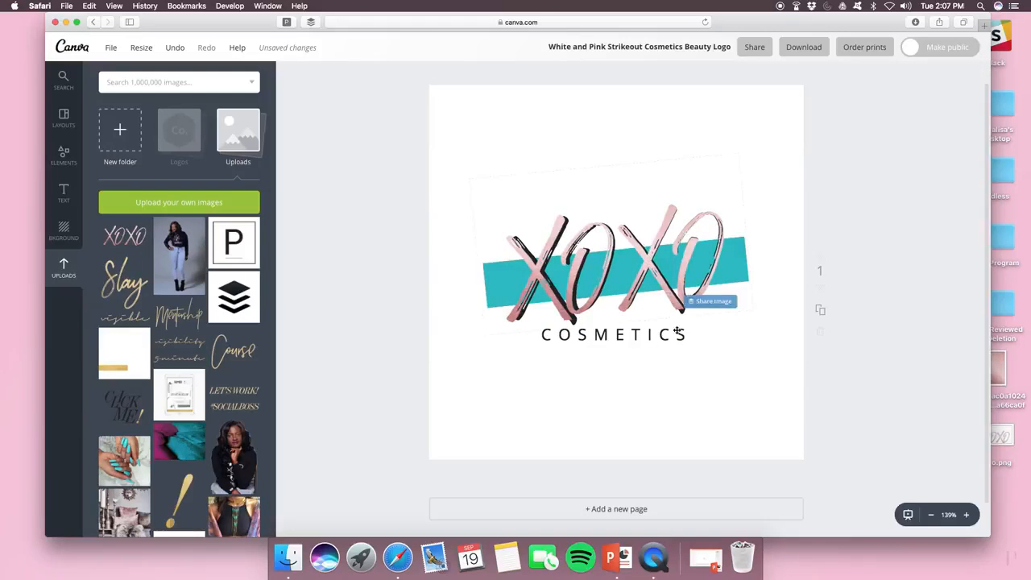
left_click_drag(597, 333, 594, 339)
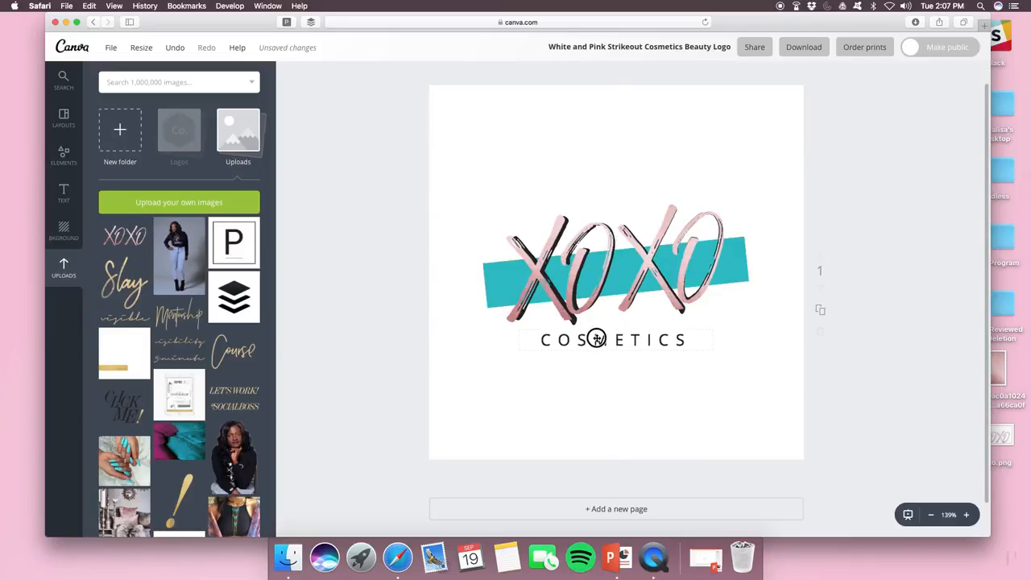
Step: Set the COSMETICS text to font size 14 and make it bold
left_click(595, 338)
left_click(379, 74)
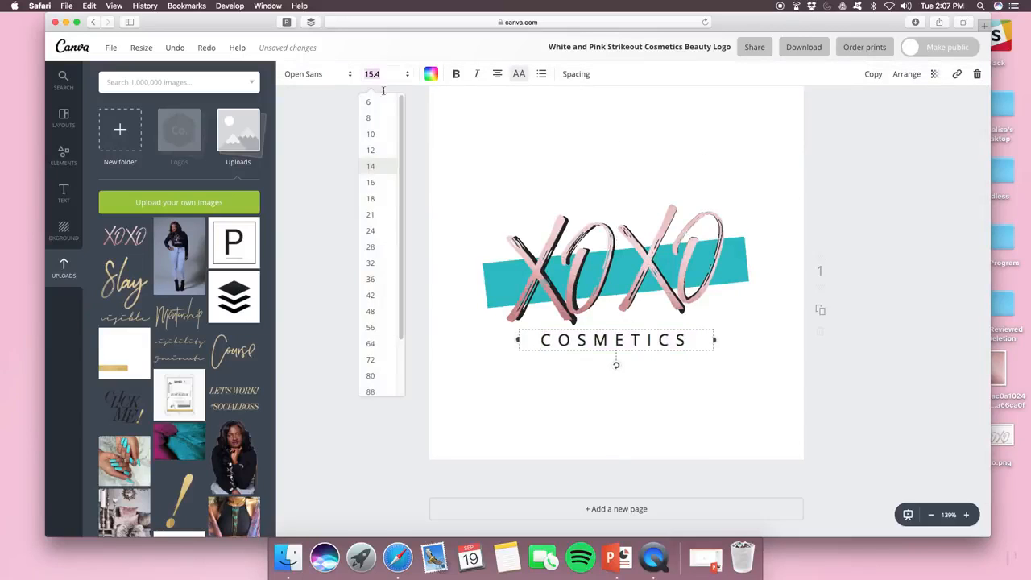
left_click(379, 166)
left_click(456, 74)
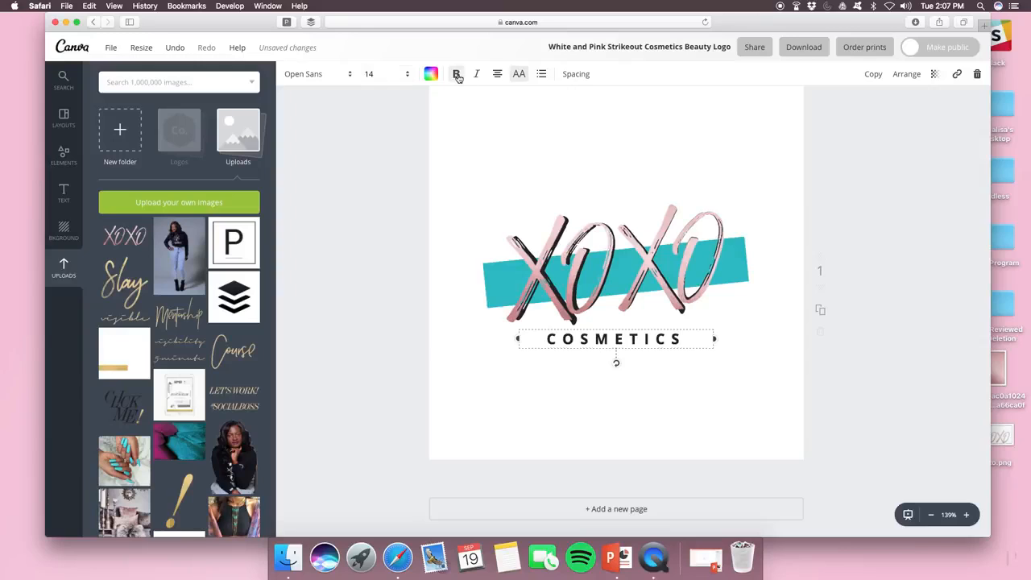
left_click(657, 339)
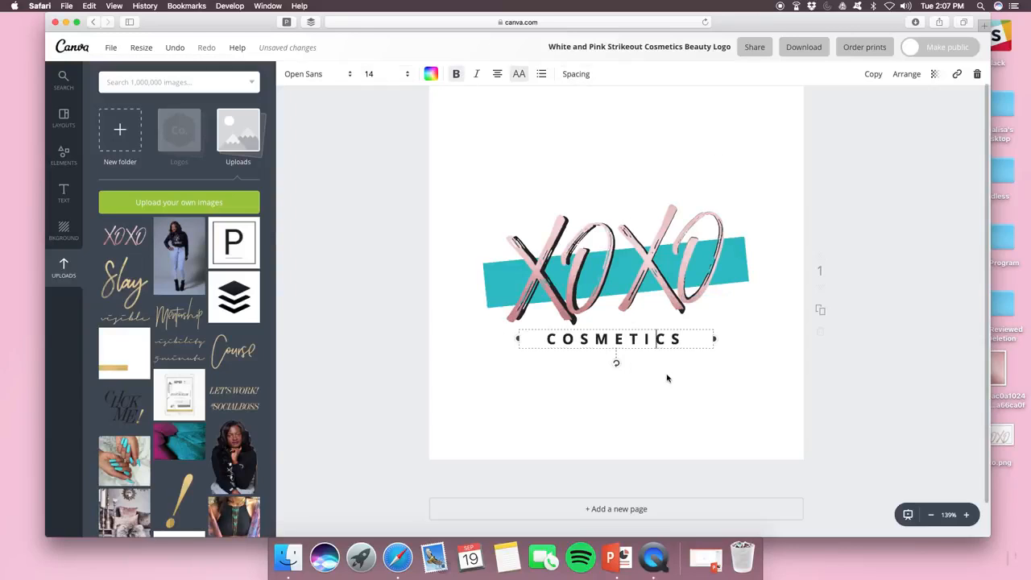
left_click(667, 378)
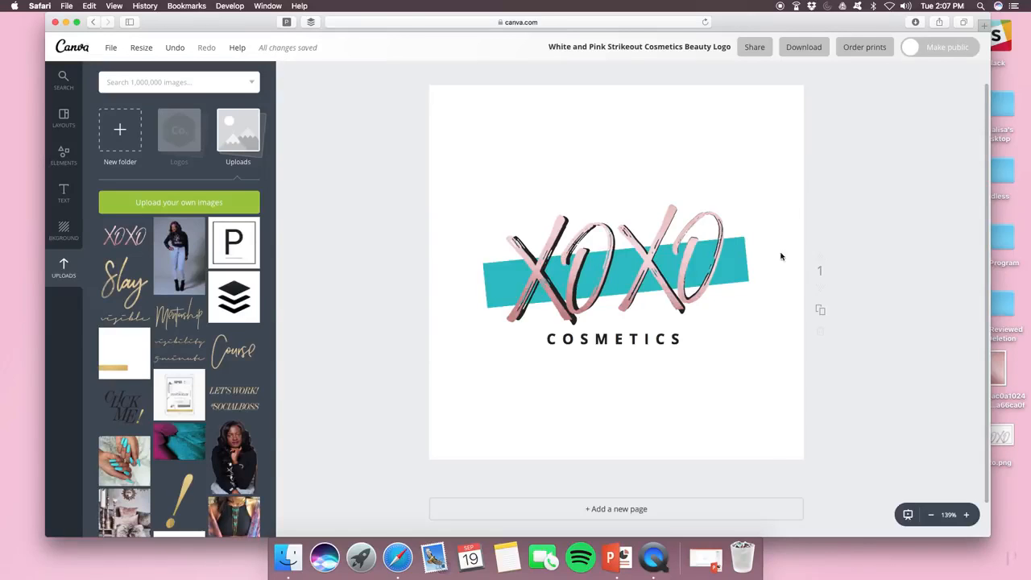
Step: Group all the logo elements into one object, and open and close the design title editor
left_click_drag(409, 153, 771, 414)
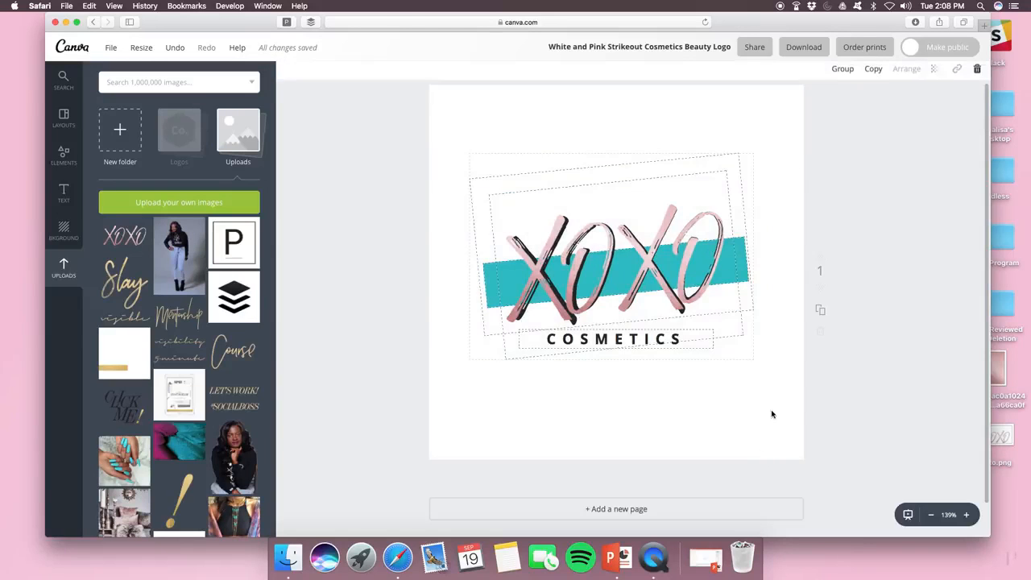
left_click(842, 75)
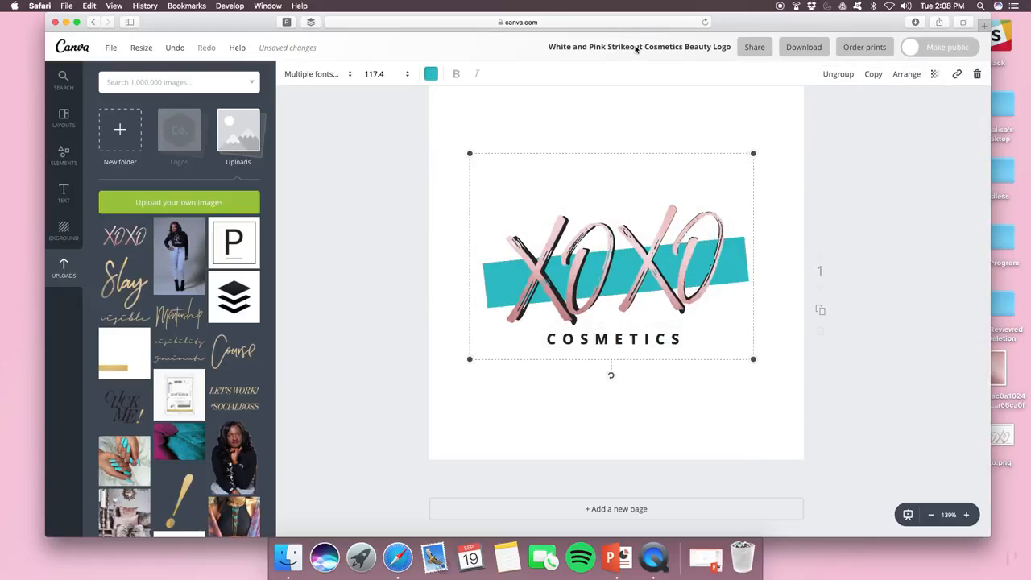
left_click(636, 48)
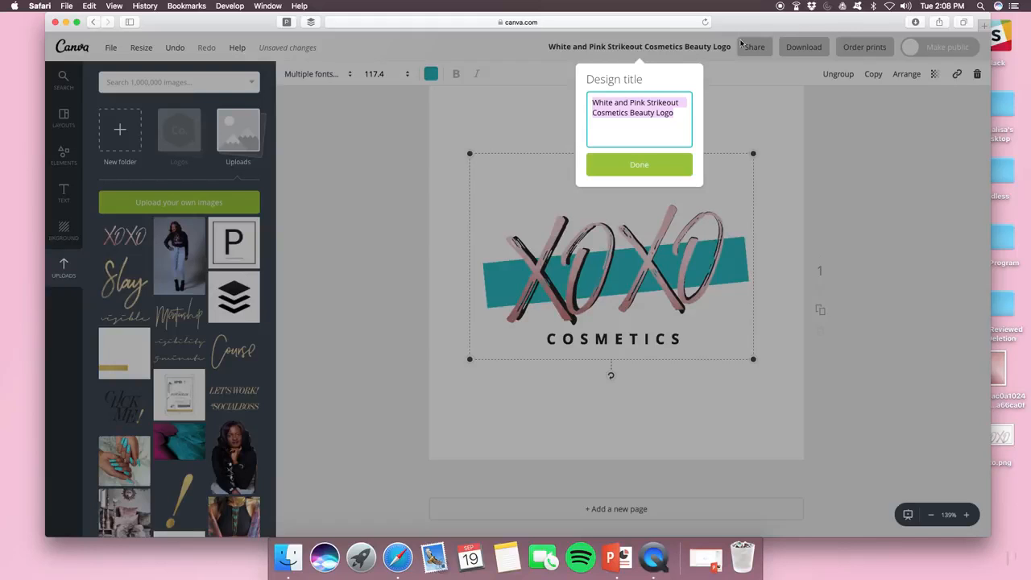
left_click(917, 231)
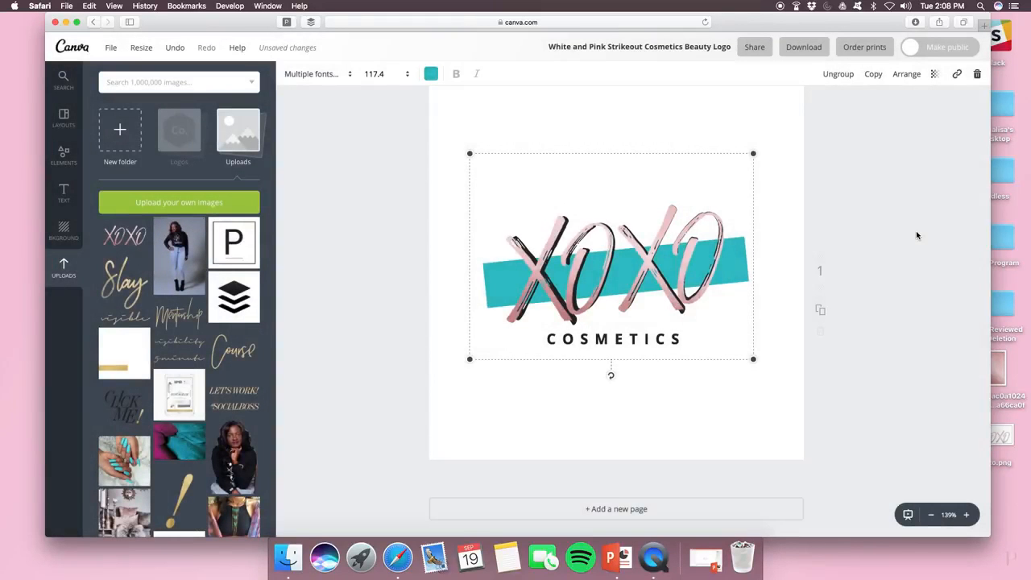